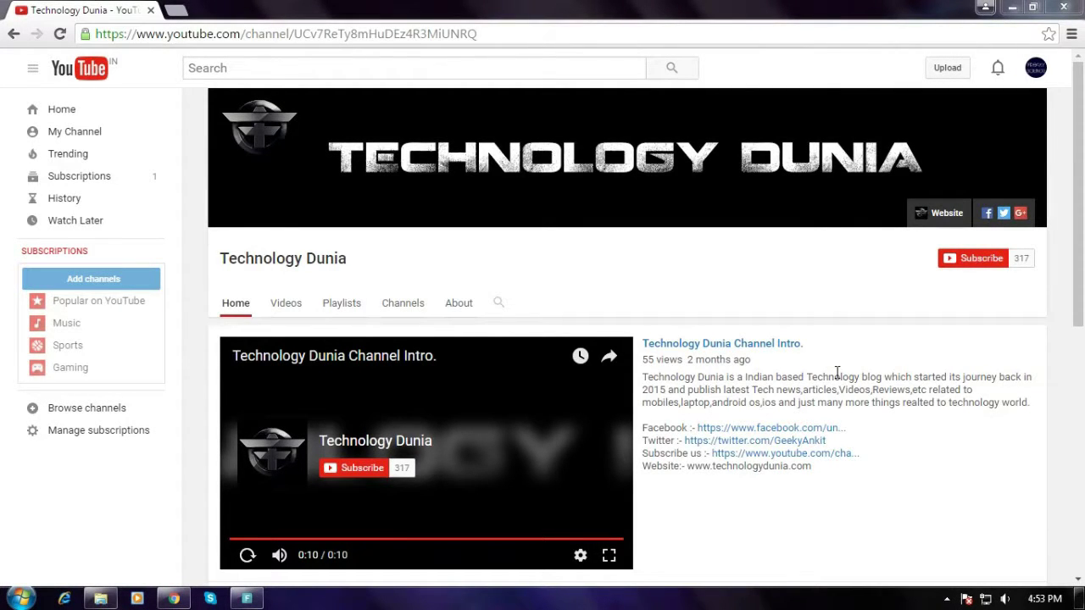
Subscribe to the Technology Dunia channel from its YouTube page.
{"action": "left_click", "coordinate": [975, 264]}
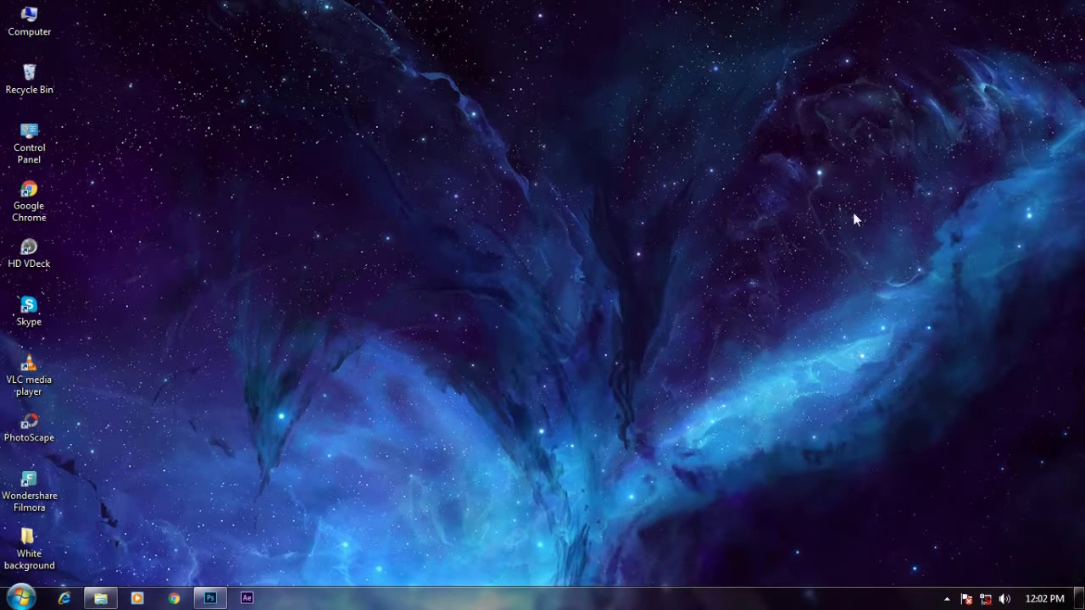
Restore Photoshop and open minions-images-1.jpeg, dismissing the vRAM warning along the way.
{"action": "left_click", "coordinate": [210, 599]}
{"action": "mouse_move", "coordinate": [100, 599]}
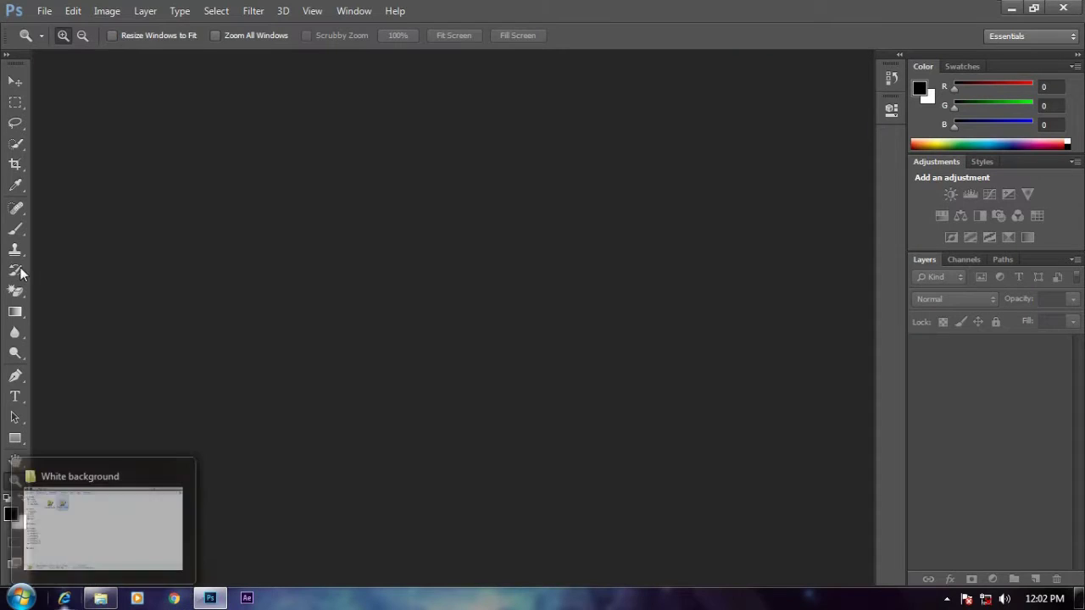
{"action": "left_click", "coordinate": [45, 11]}
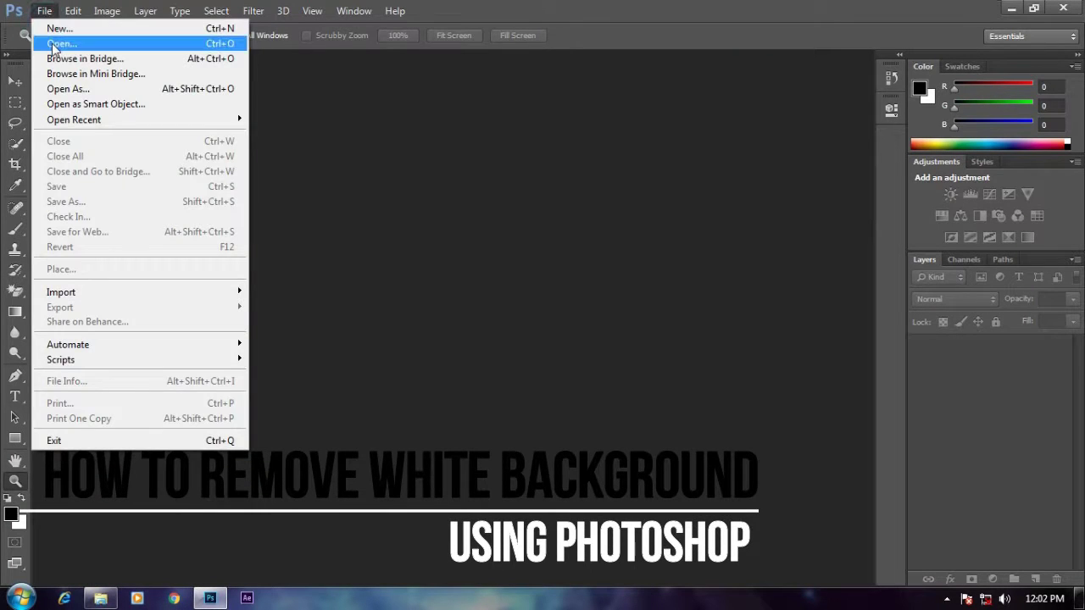
{"action": "left_click", "coordinate": [53, 44]}
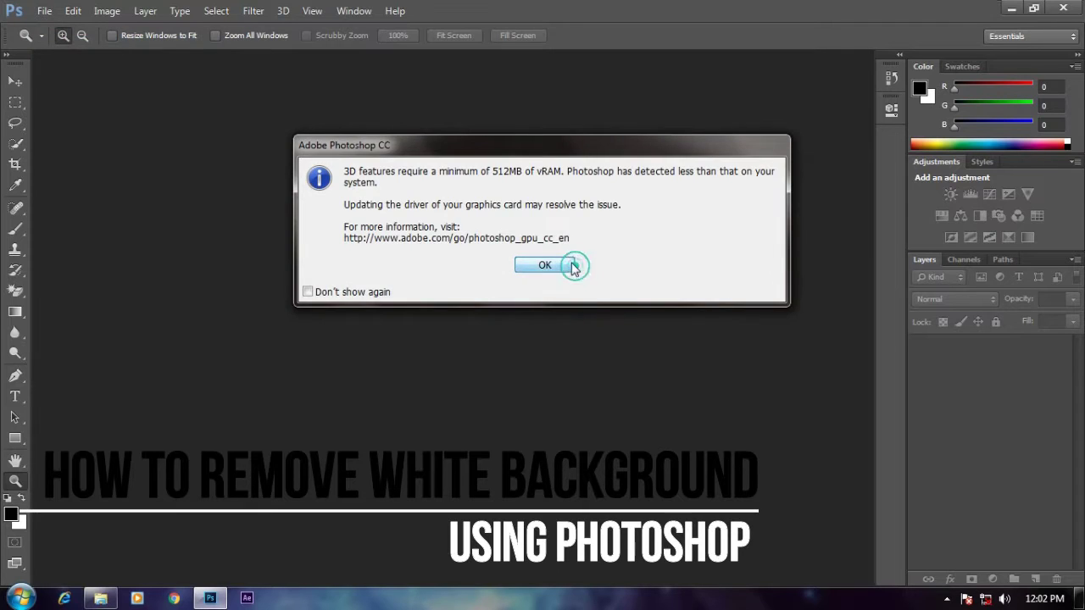
{"action": "left_click", "coordinate": [563, 264]}
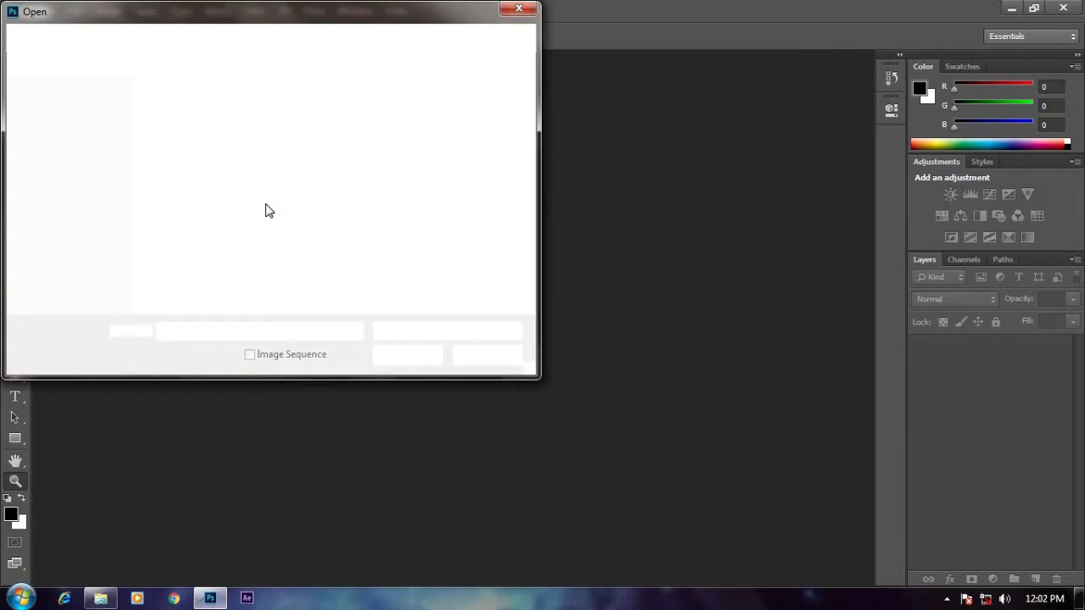
{"action": "double_click", "coordinate": [200, 135]}
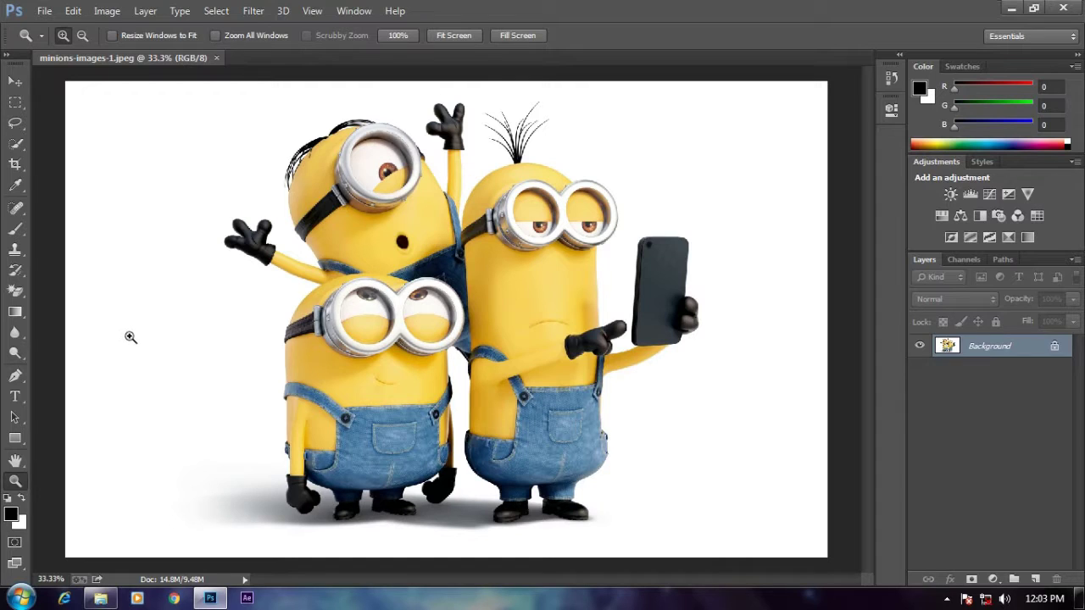
Erase the white background in one Magic Eraser click, leaving the minions on Layer 0.
{"action": "left_click", "coordinate": [19, 289]}
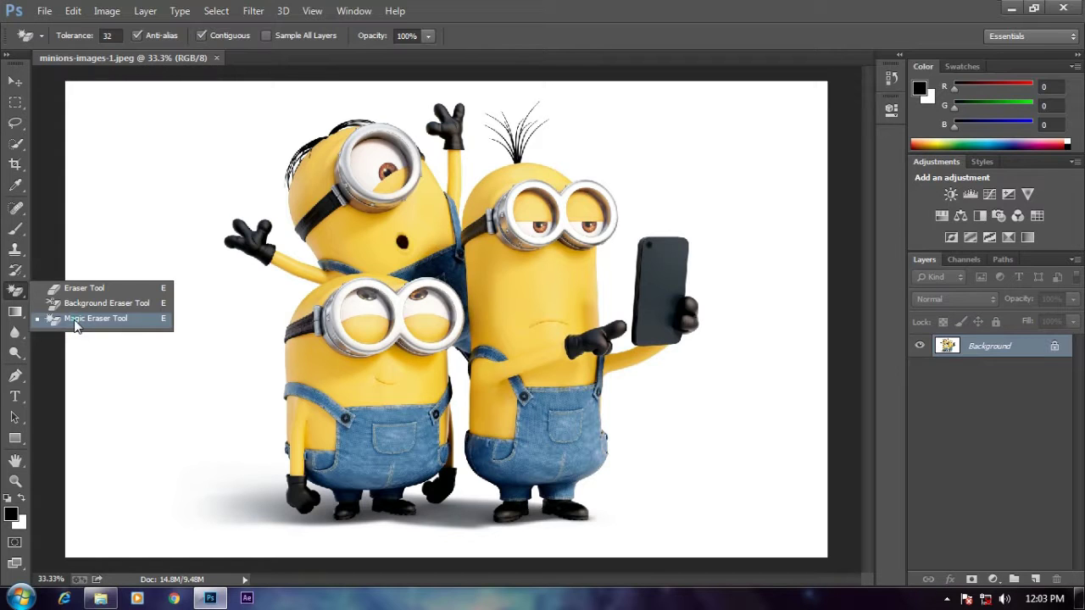
{"action": "left_click", "coordinate": [75, 320]}
{"action": "left_click", "coordinate": [119, 239]}
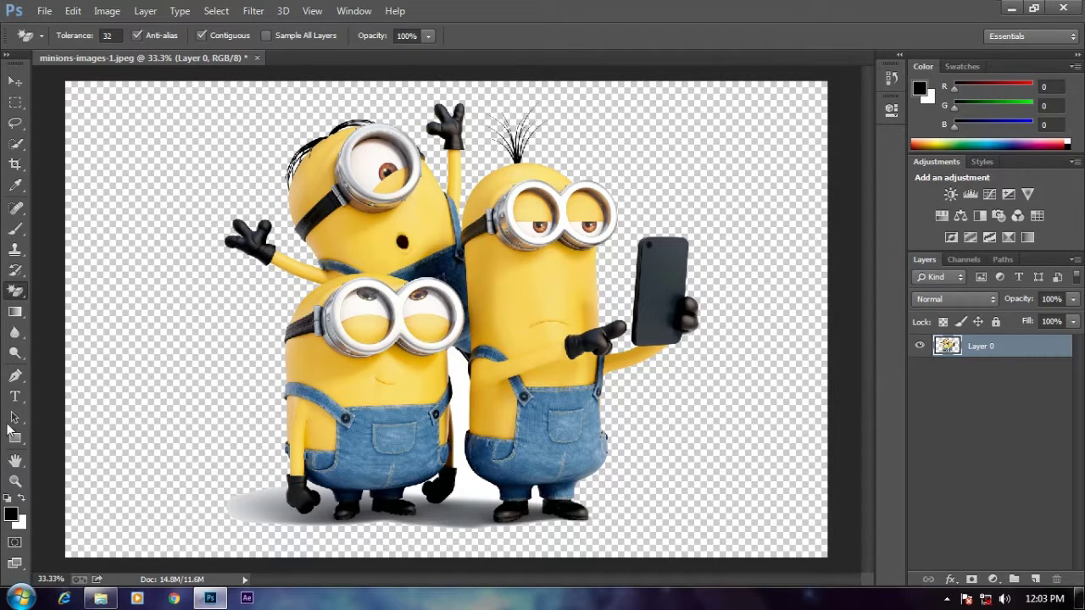
{"action": "left_click", "coordinate": [16, 481]}
Zoom in and erase the gaps between the minions, the right minion's legs and beside the left glove.
{"action": "left_click", "coordinate": [328, 243]}
{"action": "left_click", "coordinate": [612, 517]}
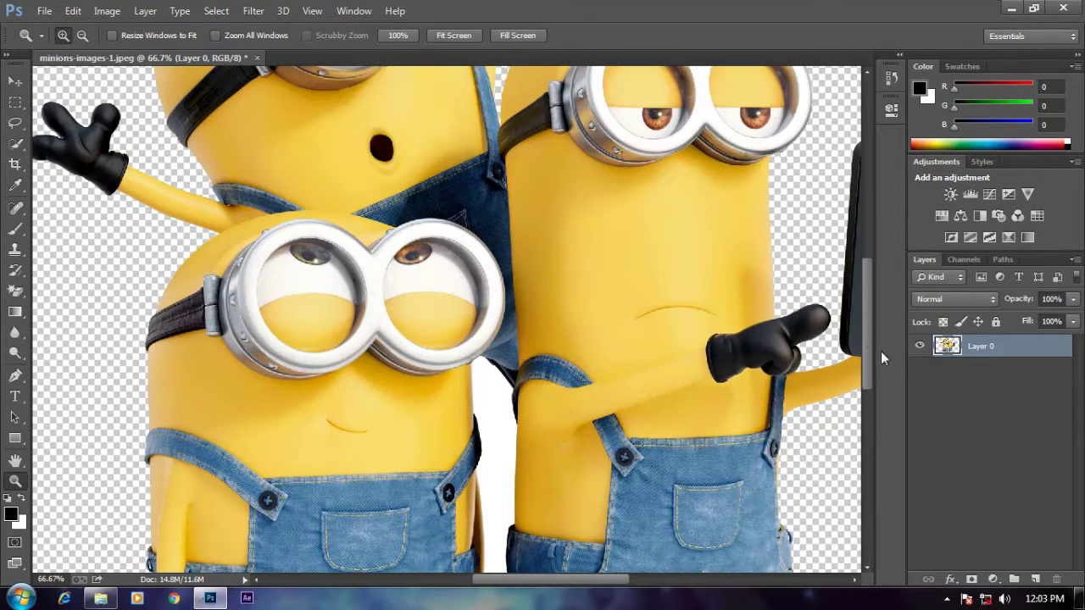
{"action": "left_click_drag", "start_coordinate": [869, 341], "coordinate": [868, 398]}
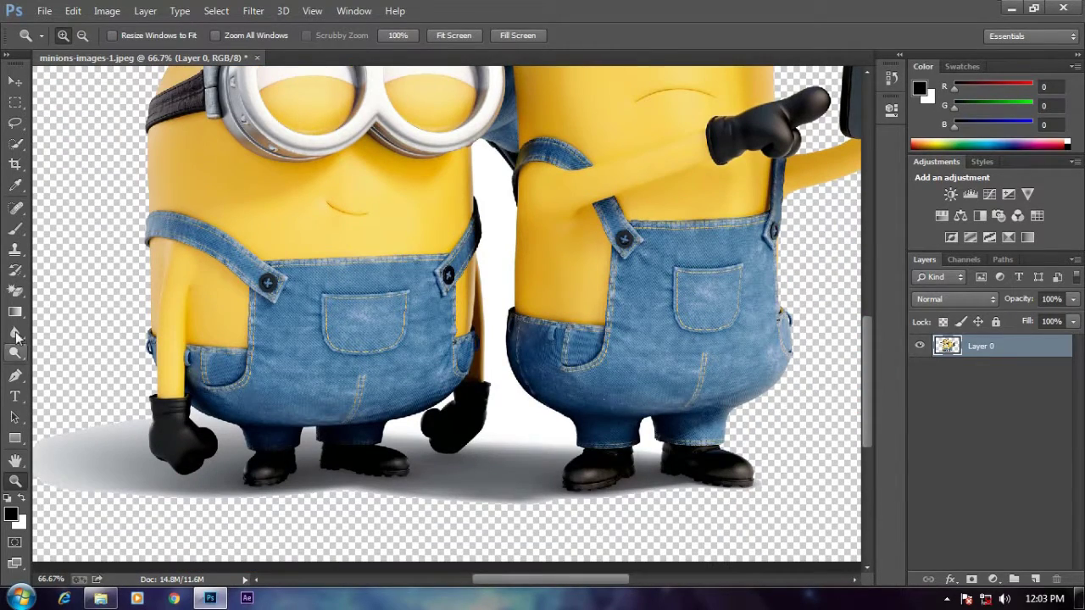
{"action": "left_click", "coordinate": [16, 291]}
{"action": "left_click", "coordinate": [495, 241]}
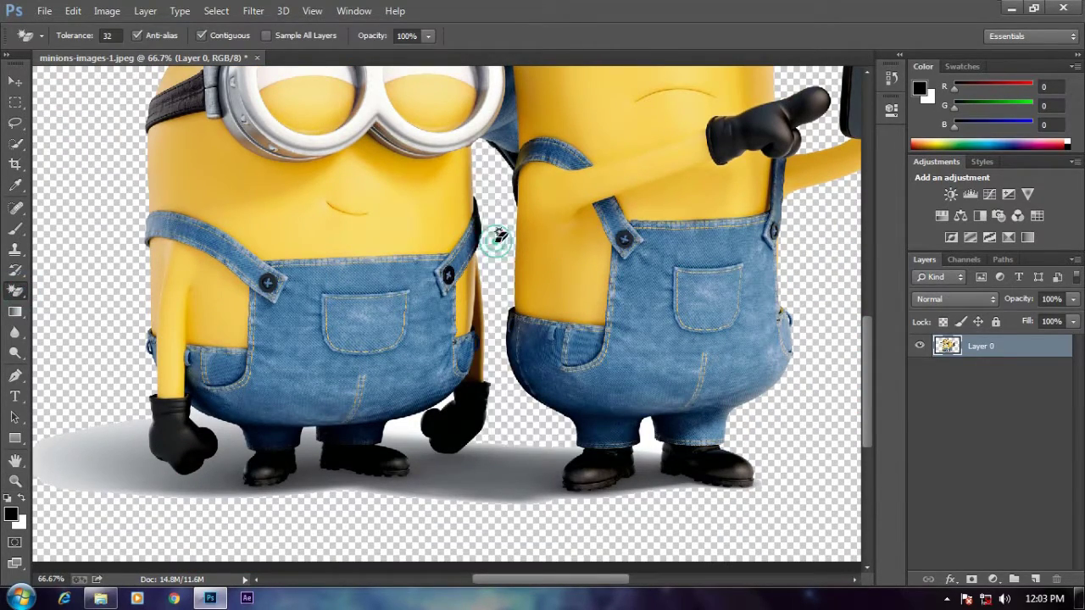
{"action": "left_click", "coordinate": [646, 434]}
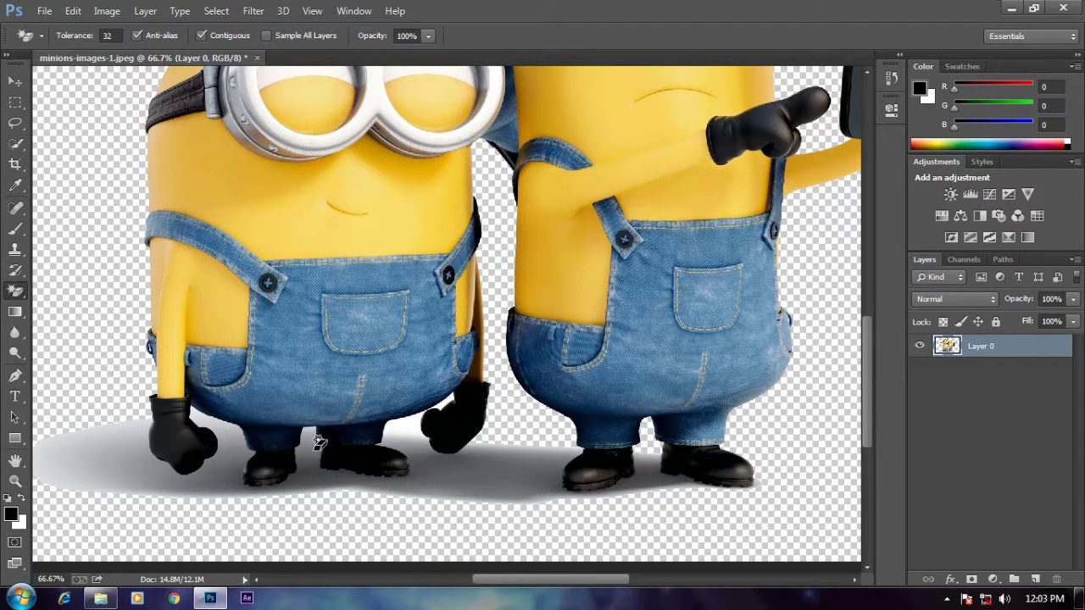
{"action": "left_click", "coordinate": [408, 425]}
Zoom closer and erase the patches beside the right boot, between the legs, and between glove and jeans.
{"action": "left_click", "coordinate": [15, 480]}
{"action": "left_click", "coordinate": [426, 443]}
{"action": "left_click", "coordinate": [176, 455]}
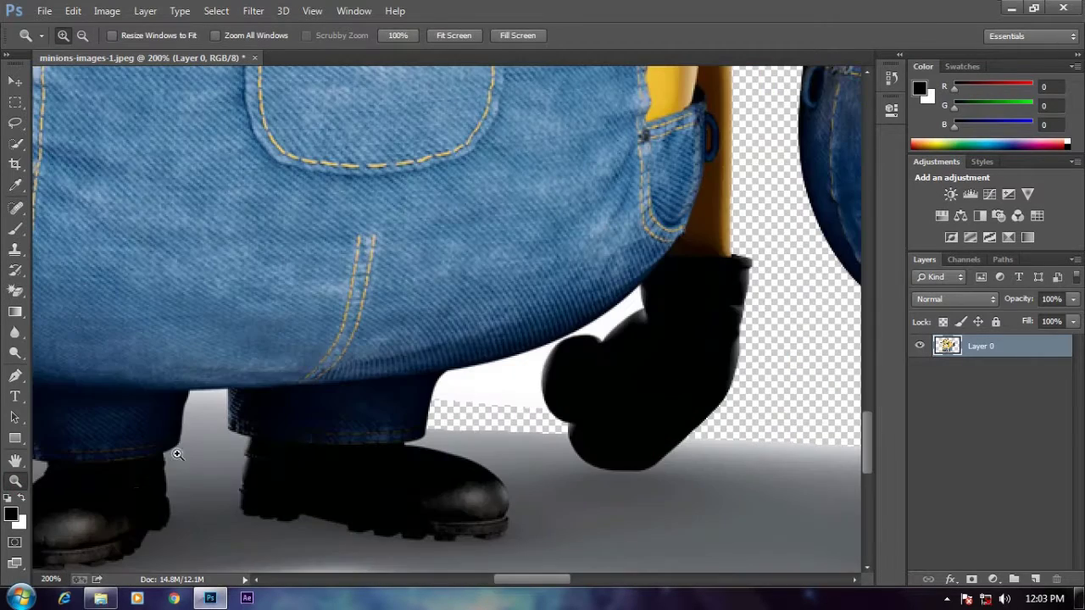
{"action": "left_click_drag", "start_coordinate": [539, 583], "coordinate": [514, 581]}
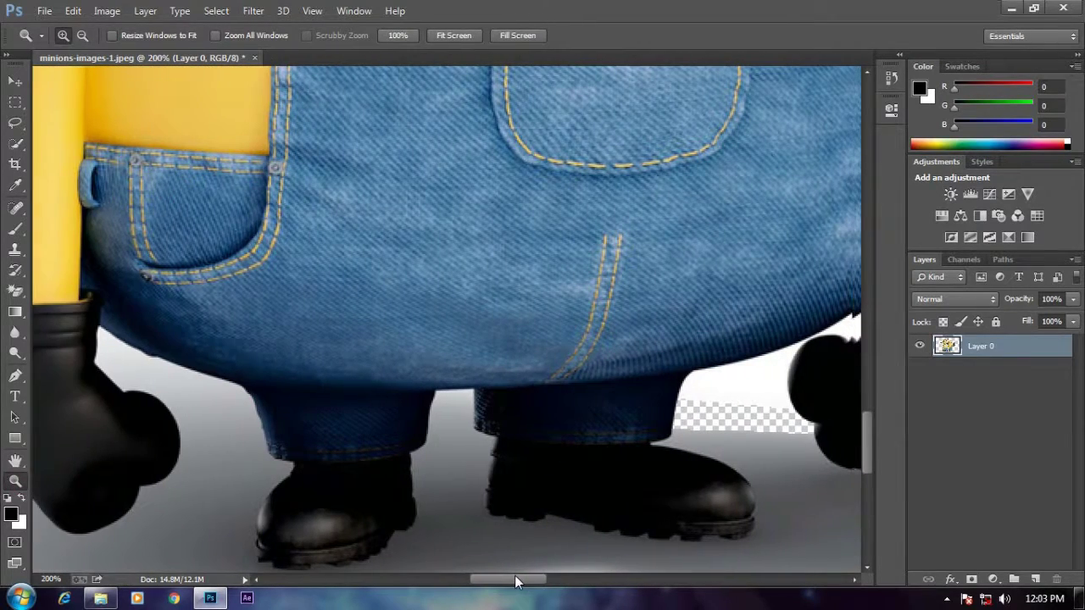
{"action": "left_click", "coordinate": [16, 290]}
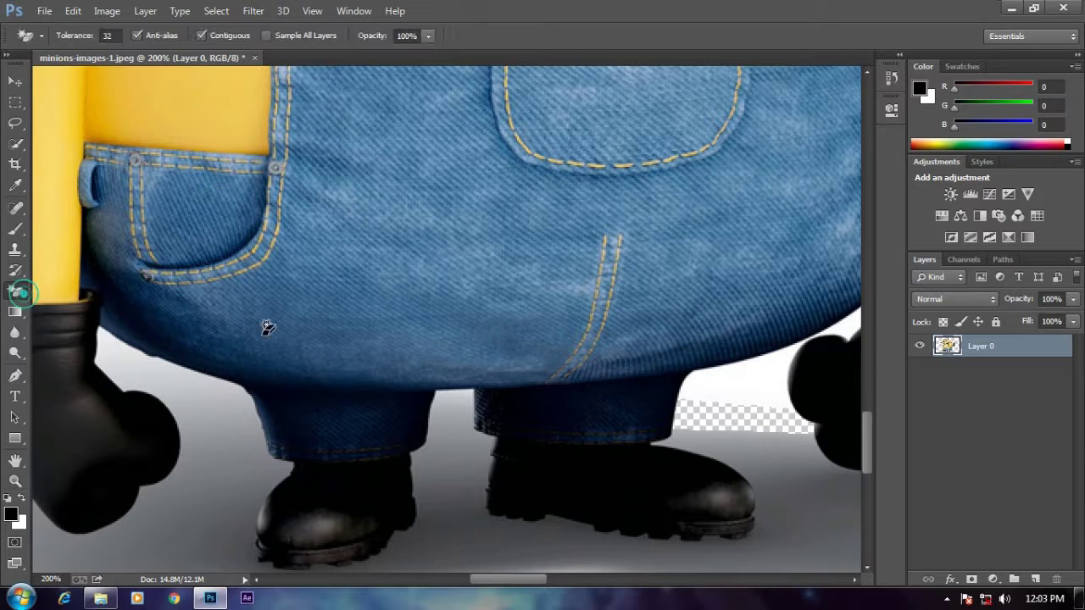
{"action": "left_click", "coordinate": [760, 387]}
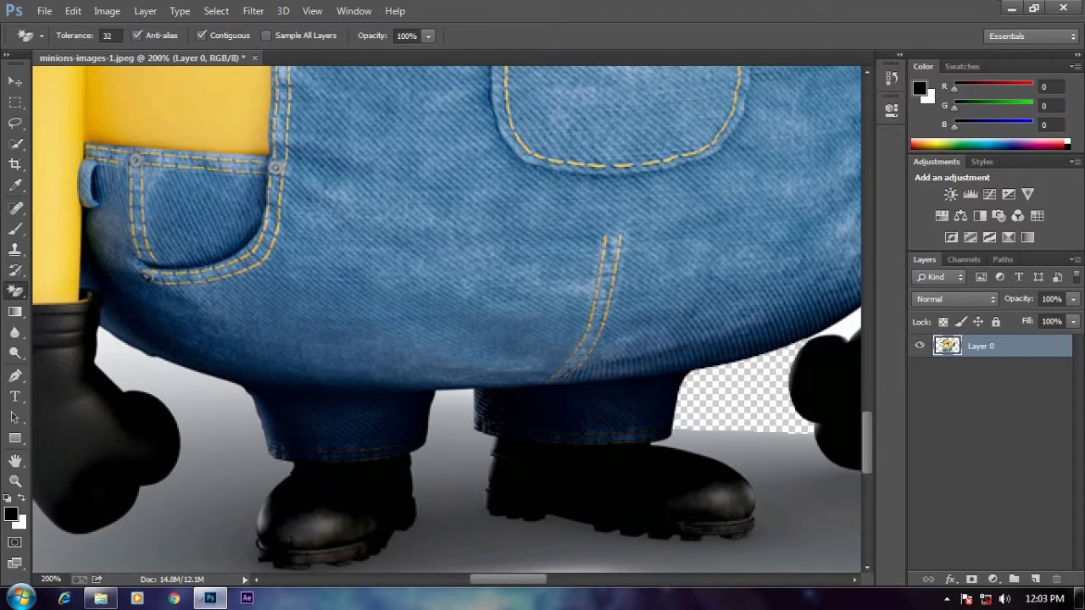
{"action": "left_click_drag", "start_coordinate": [494, 581], "coordinate": [517, 582]}
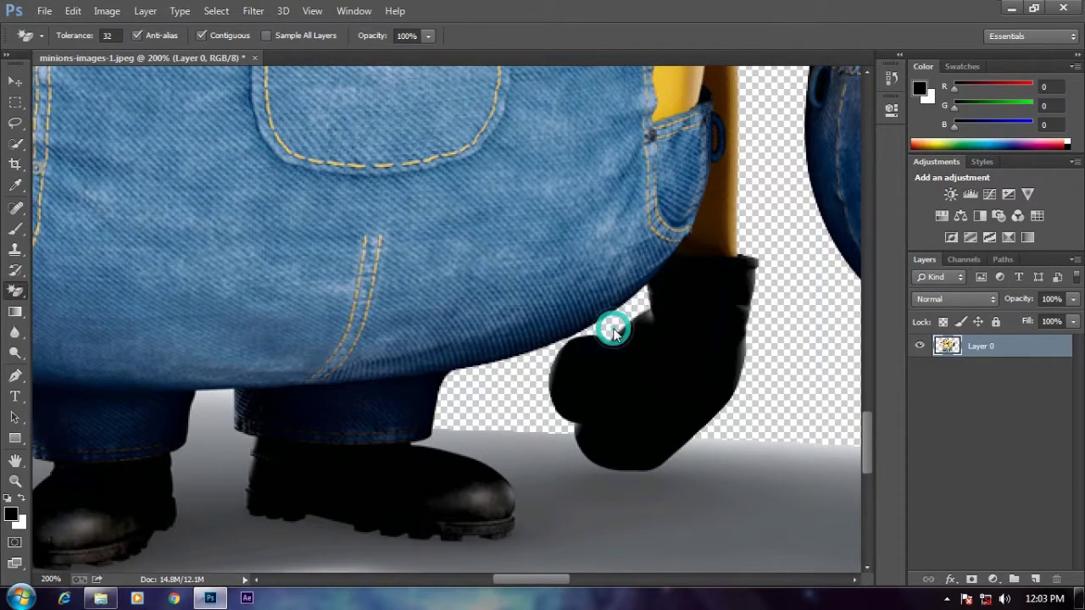
{"action": "left_click_drag", "start_coordinate": [533, 584], "coordinate": [507, 583]}
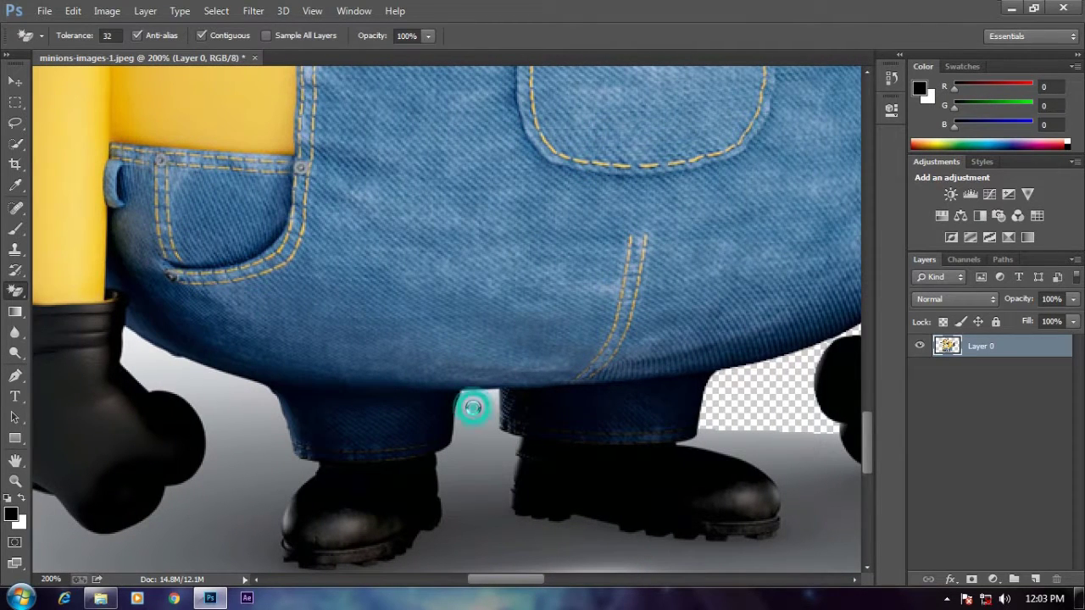
{"action": "left_click", "coordinate": [475, 405]}
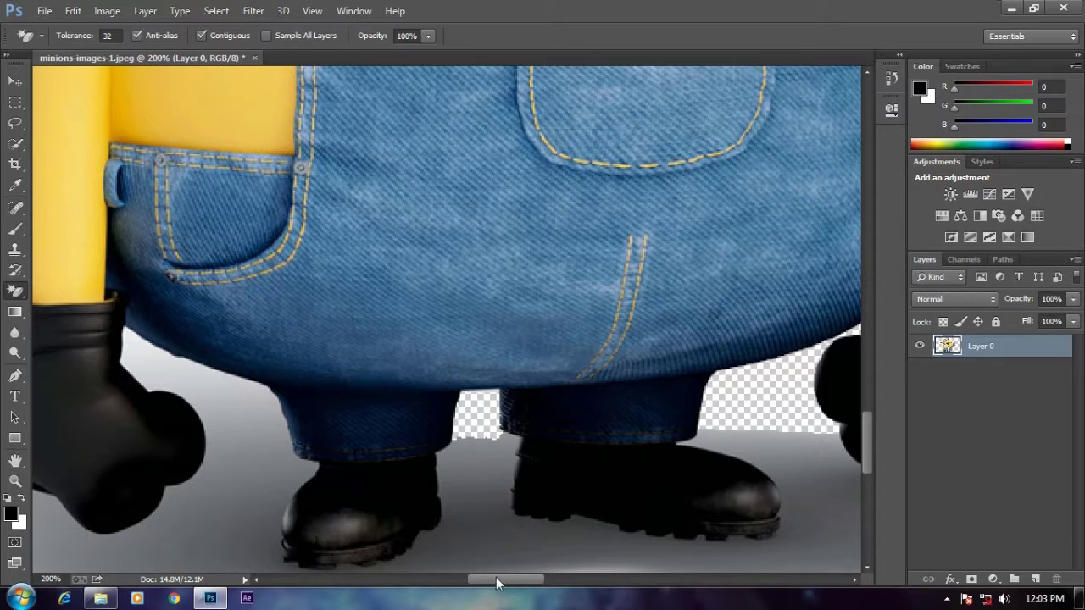
{"action": "left_click_drag", "start_coordinate": [507, 583], "coordinate": [481, 583]}
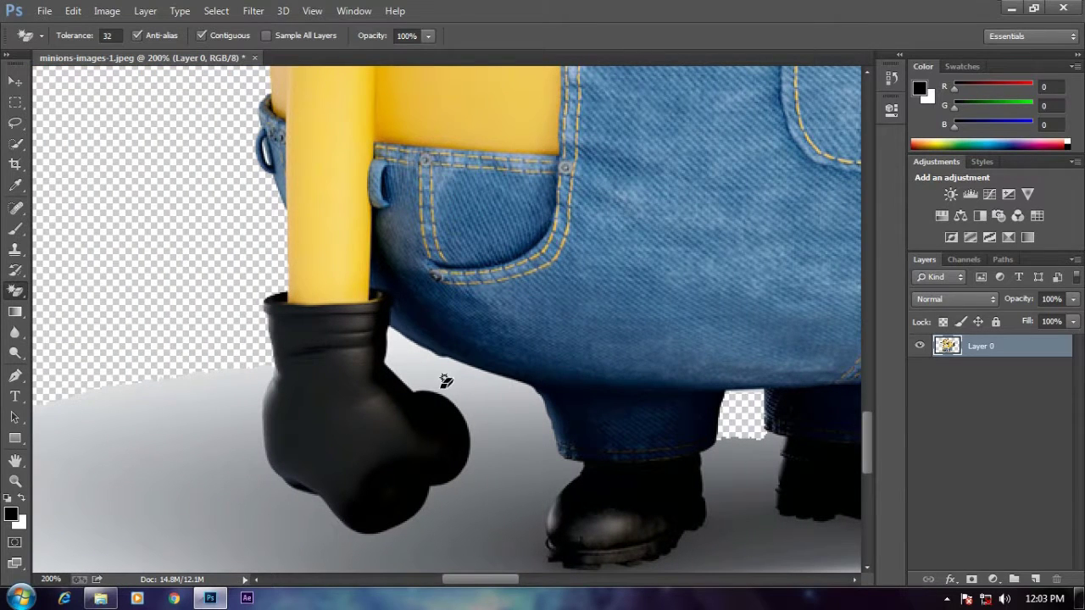
{"action": "left_click", "coordinate": [400, 362]}
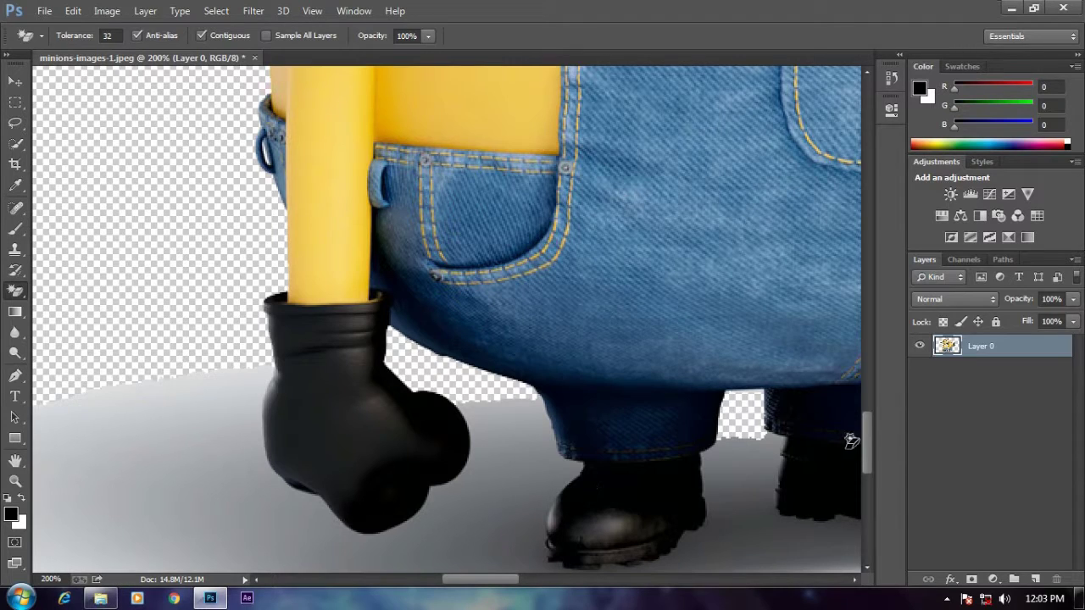
{"action": "mouse_move", "coordinate": [864, 440]}
{"action": "left_mouse_down"}
{"action": "mouse_move", "coordinate": [855, 363]}
{"action": "mouse_move", "coordinate": [889, 199]}
{"action": "left_mouse_up"}
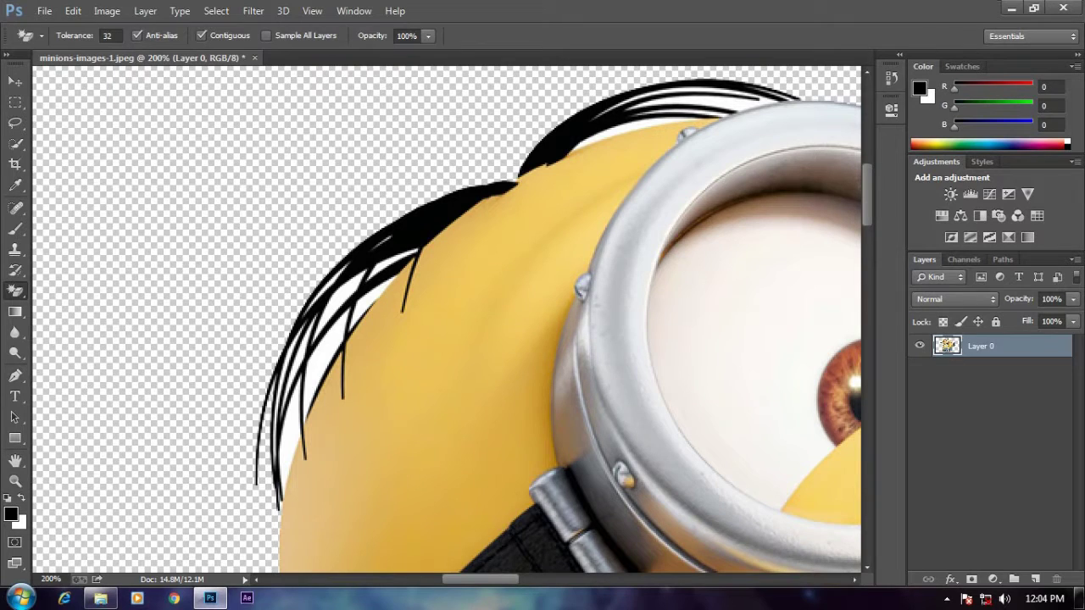
Zoom into the hair and erase white between the strands, undoing an erasure that removed strands.
{"action": "left_click", "coordinate": [15, 481]}
{"action": "left_click", "coordinate": [322, 379]}
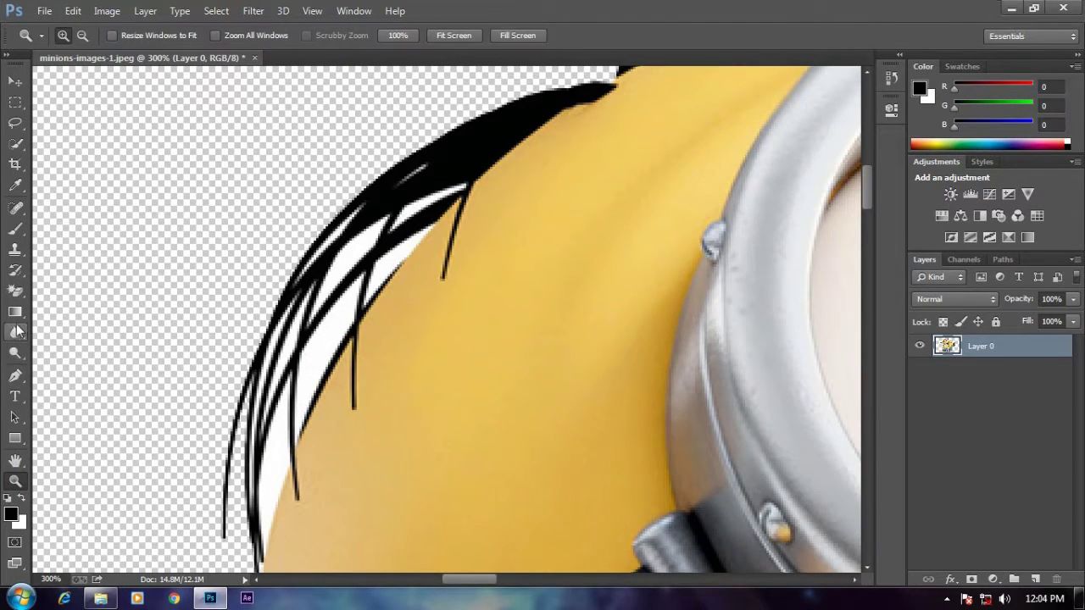
{"action": "left_click", "coordinate": [15, 290]}
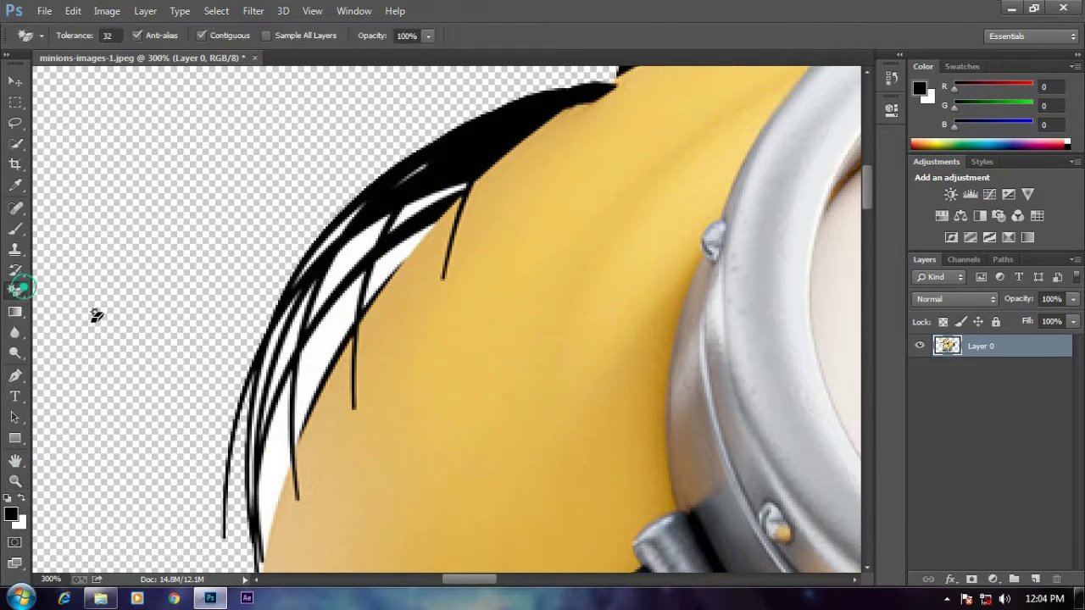
{"action": "left_click", "coordinate": [322, 346]}
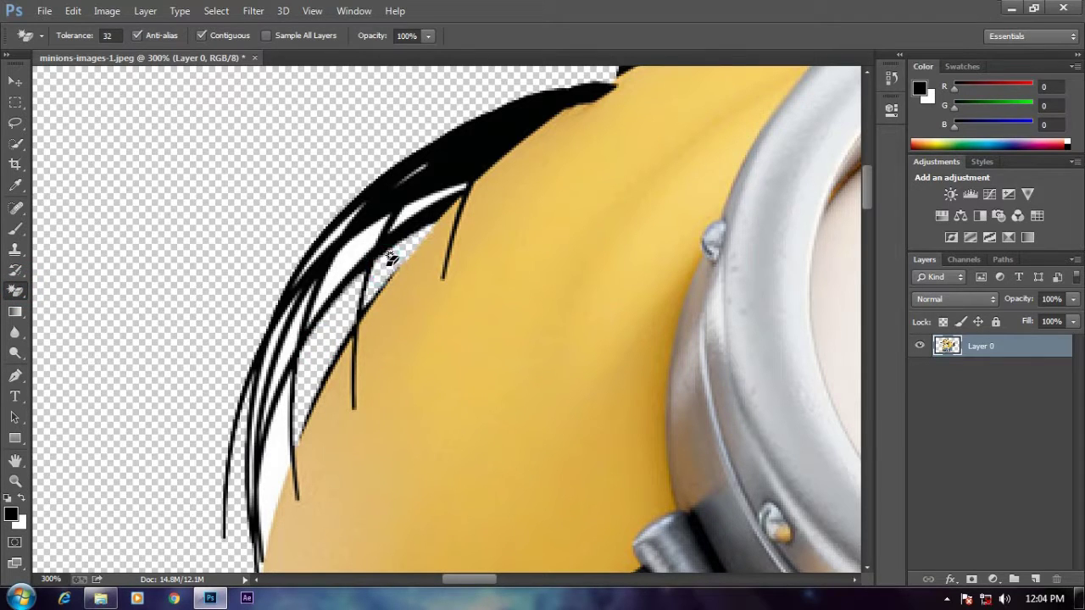
{"action": "left_click", "coordinate": [360, 240]}
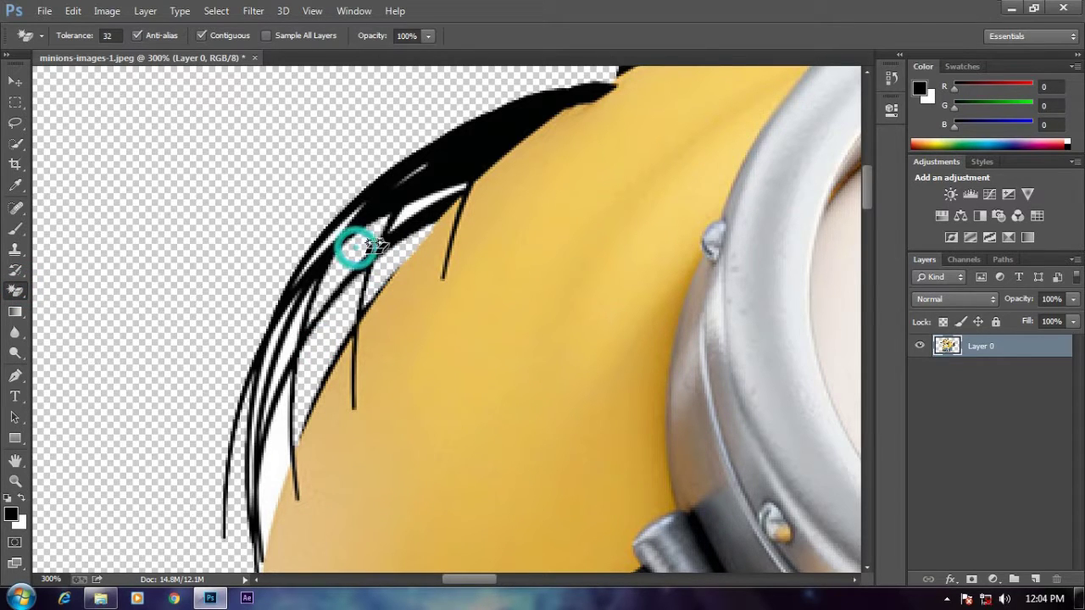
{"action": "left_click", "coordinate": [410, 213]}
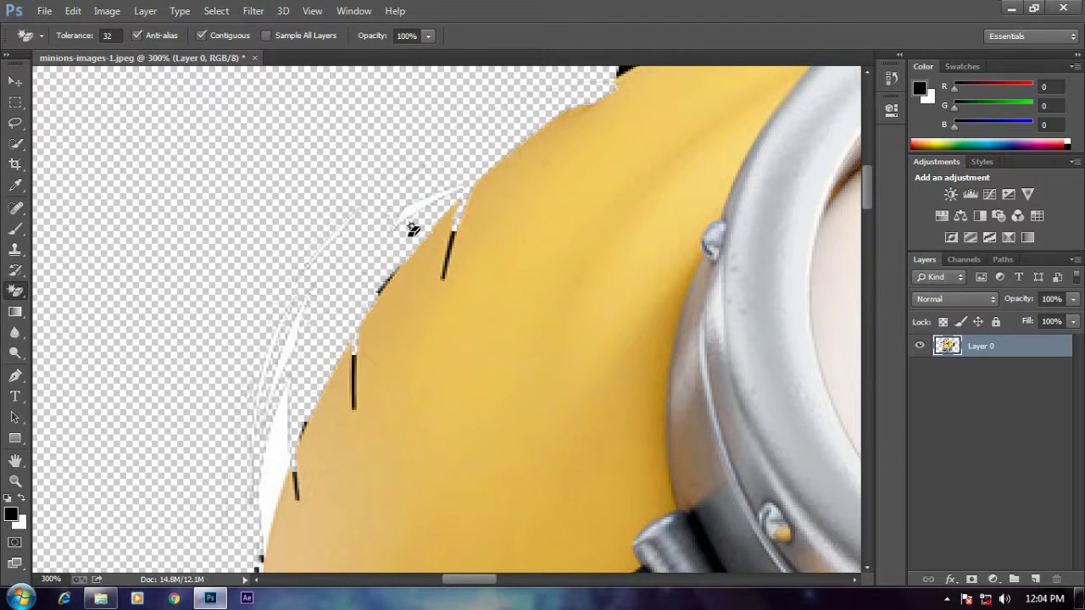
{"action": "key", "text": "ctrl+z"}
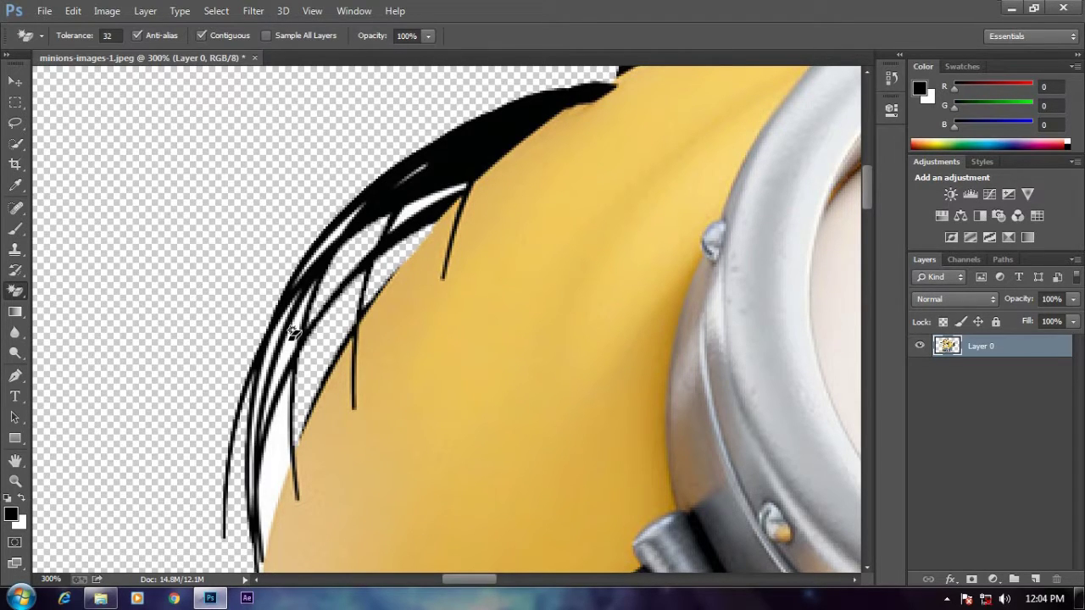
Erase white slivers between the lower and upper hair strands, undoing a bad erasure.
{"action": "left_click", "coordinate": [15, 481]}
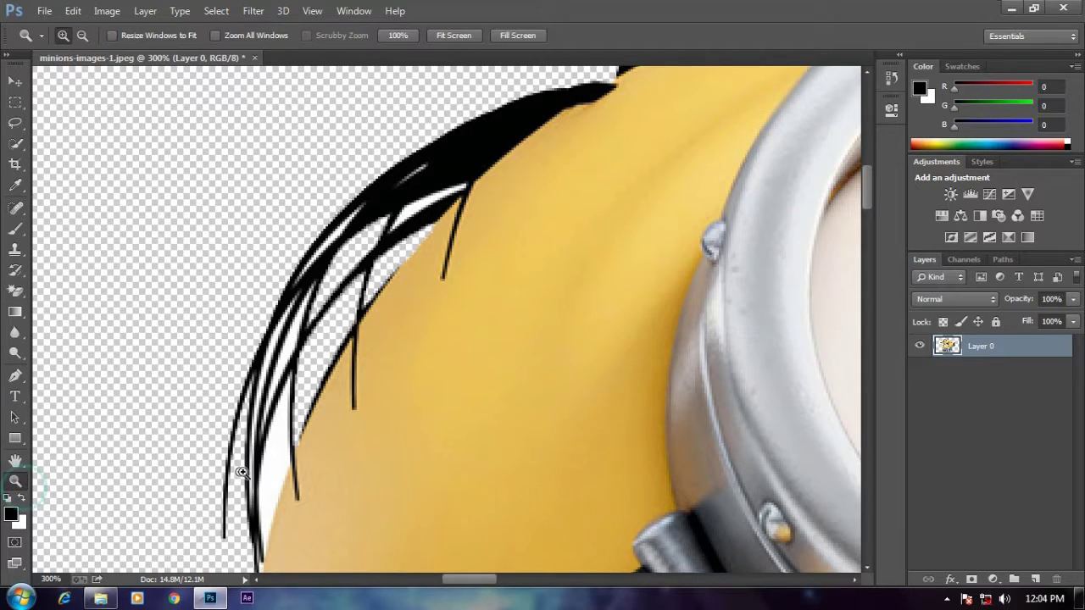
{"action": "left_click", "coordinate": [255, 465]}
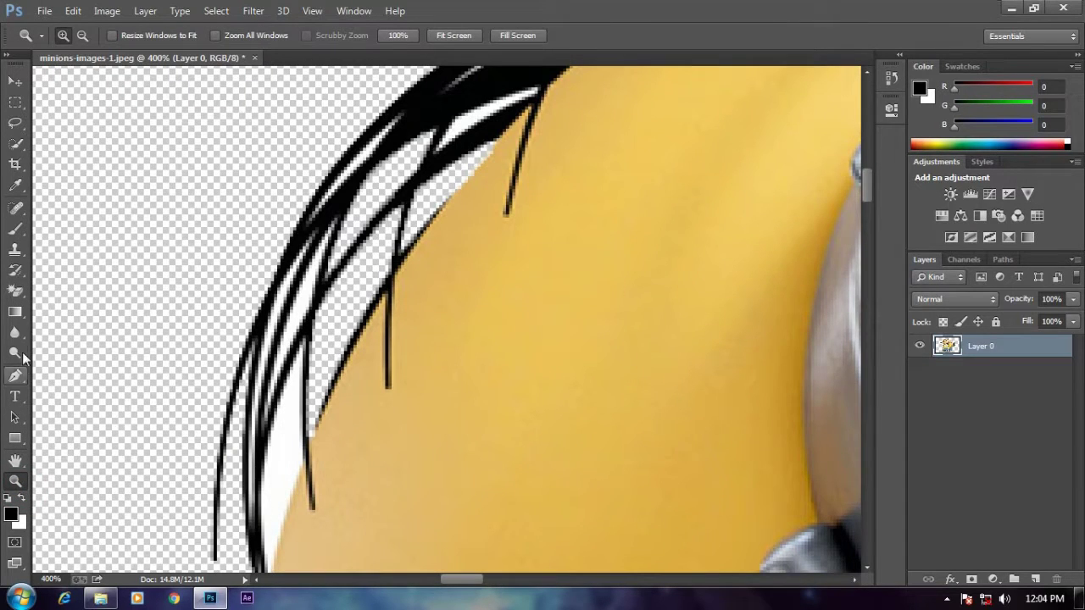
{"action": "left_click", "coordinate": [15, 291]}
{"action": "left_click", "coordinate": [266, 484]}
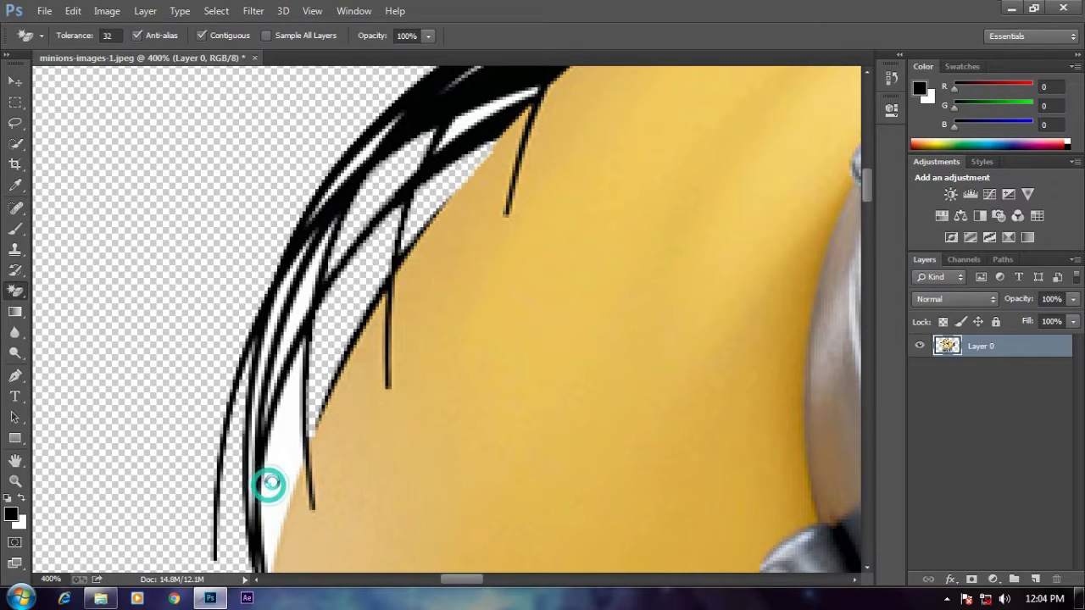
{"action": "left_click", "coordinate": [301, 306]}
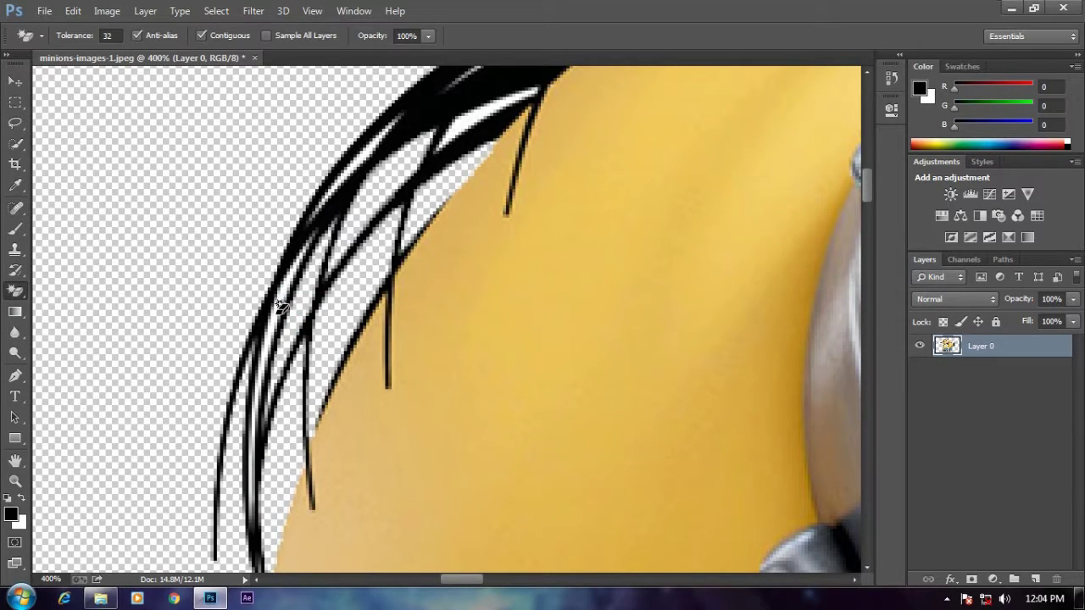
{"action": "left_click", "coordinate": [275, 309]}
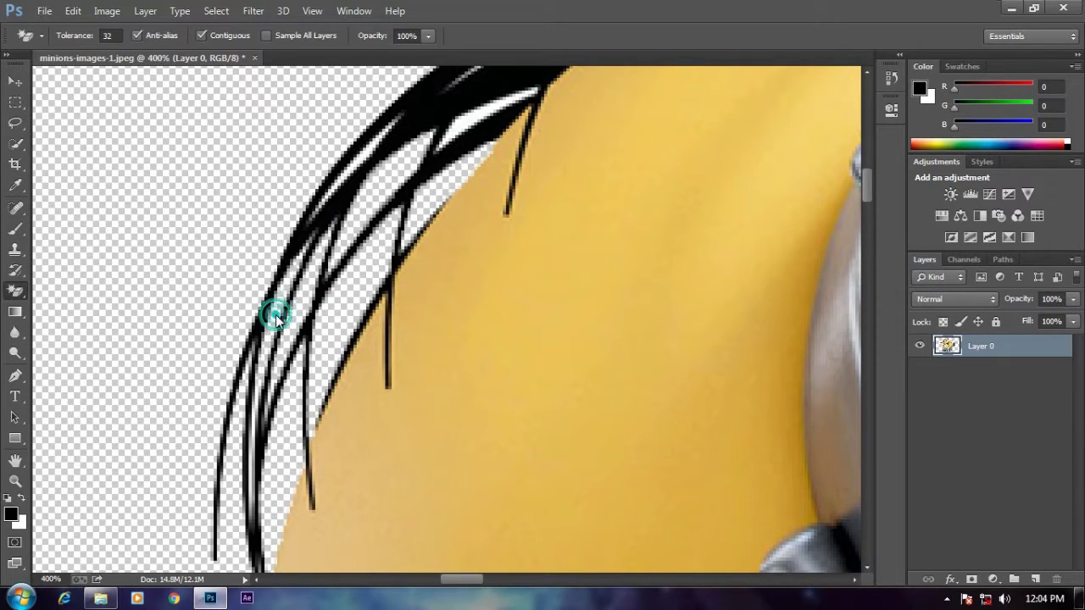
{"action": "left_click", "coordinate": [357, 167]}
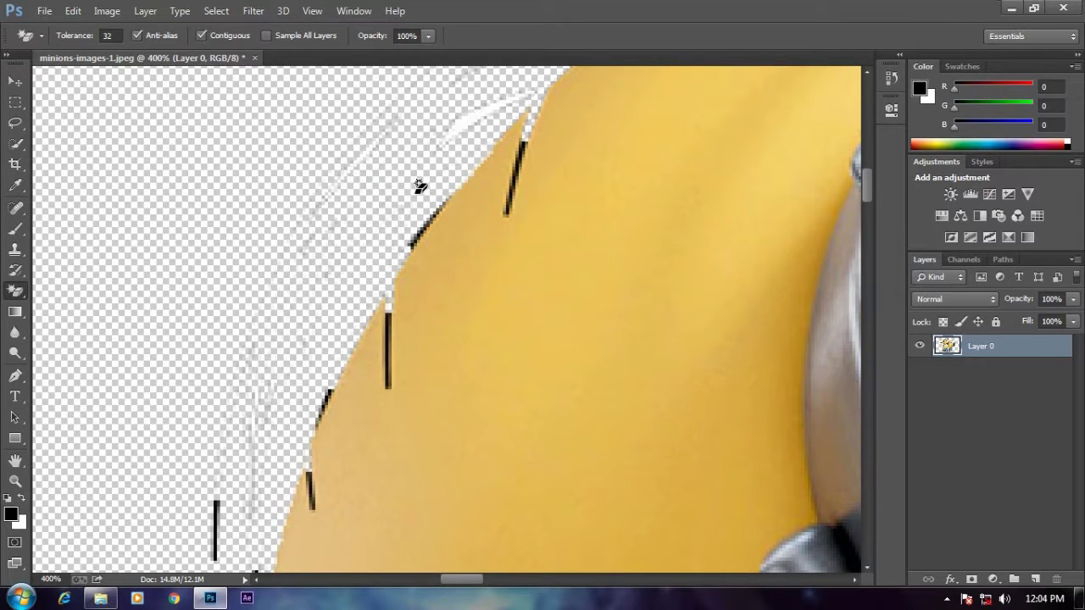
{"action": "key", "text": "ctrl+z"}
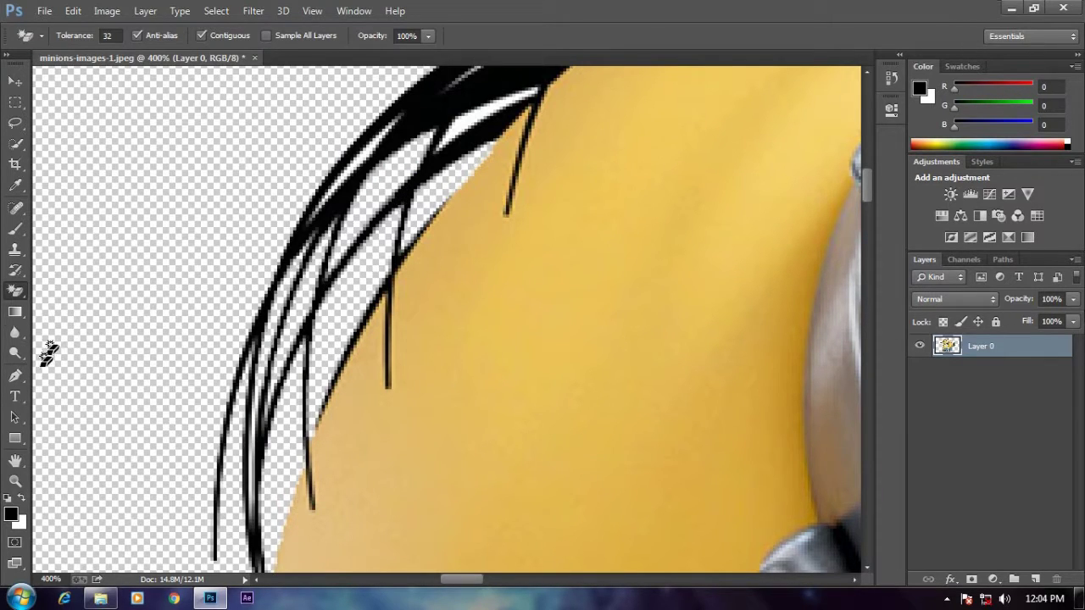
Zoom in closer and erase the white gap between the black strands.
{"action": "left_click", "coordinate": [15, 481]}
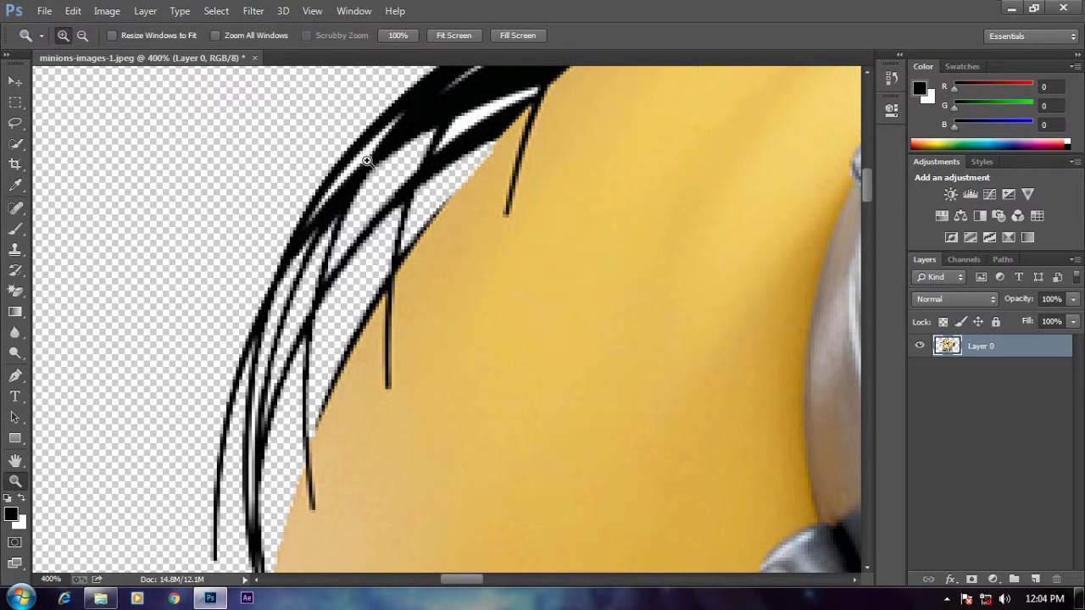
{"action": "left_click", "coordinate": [366, 161]}
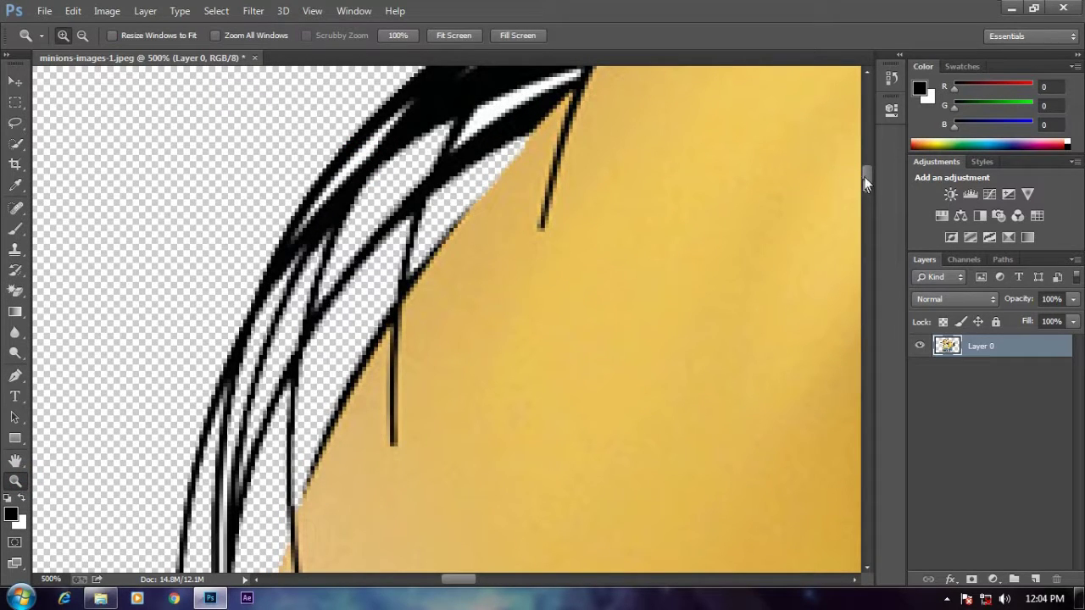
{"action": "left_click_drag", "start_coordinate": [864, 181], "coordinate": [864, 172]}
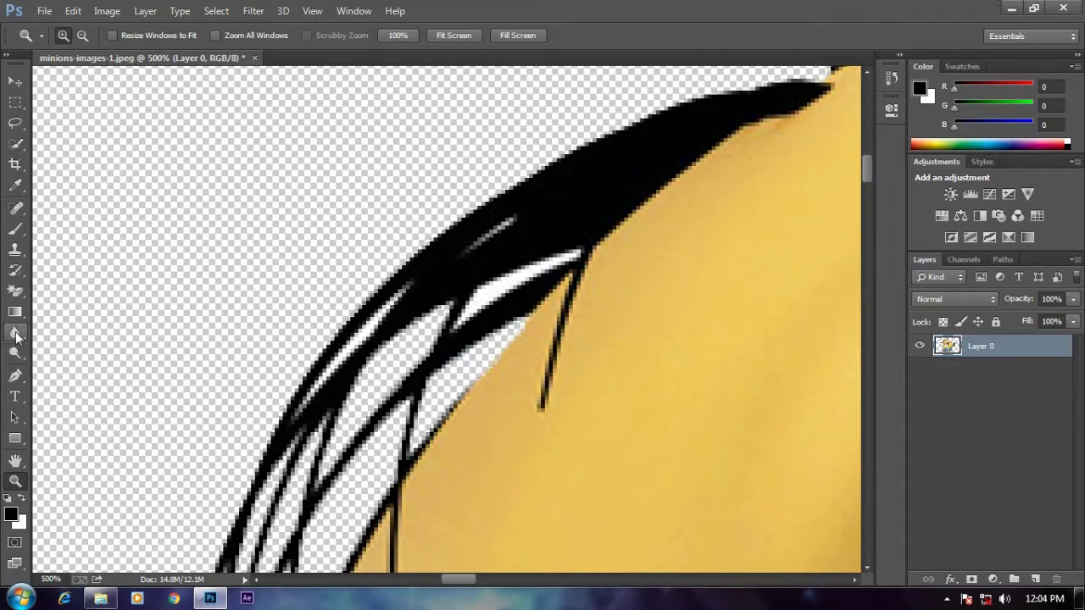
{"action": "left_click", "coordinate": [16, 292]}
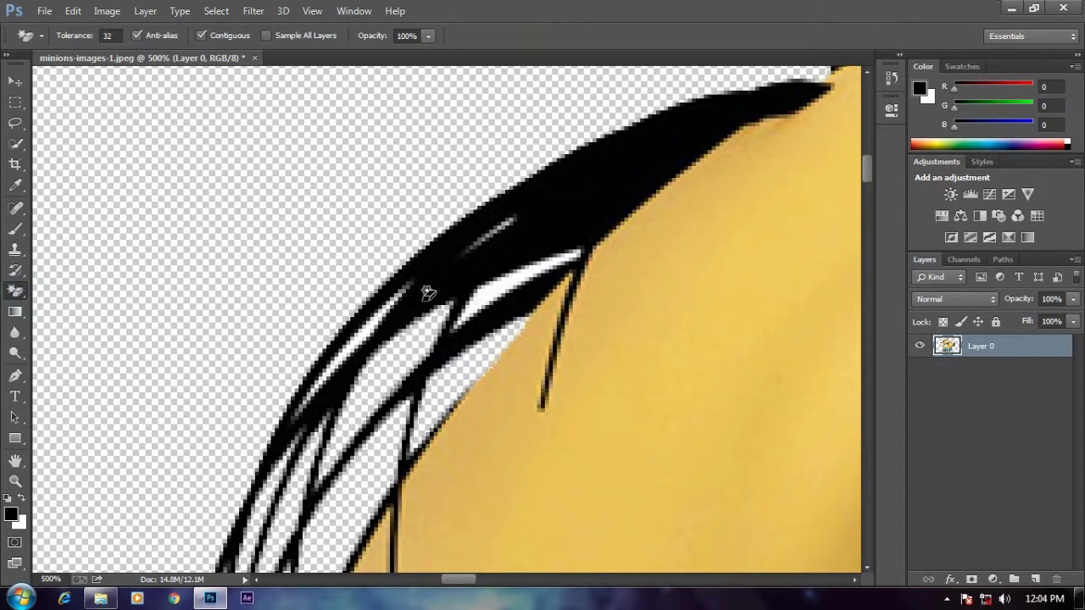
{"action": "left_click", "coordinate": [488, 297]}
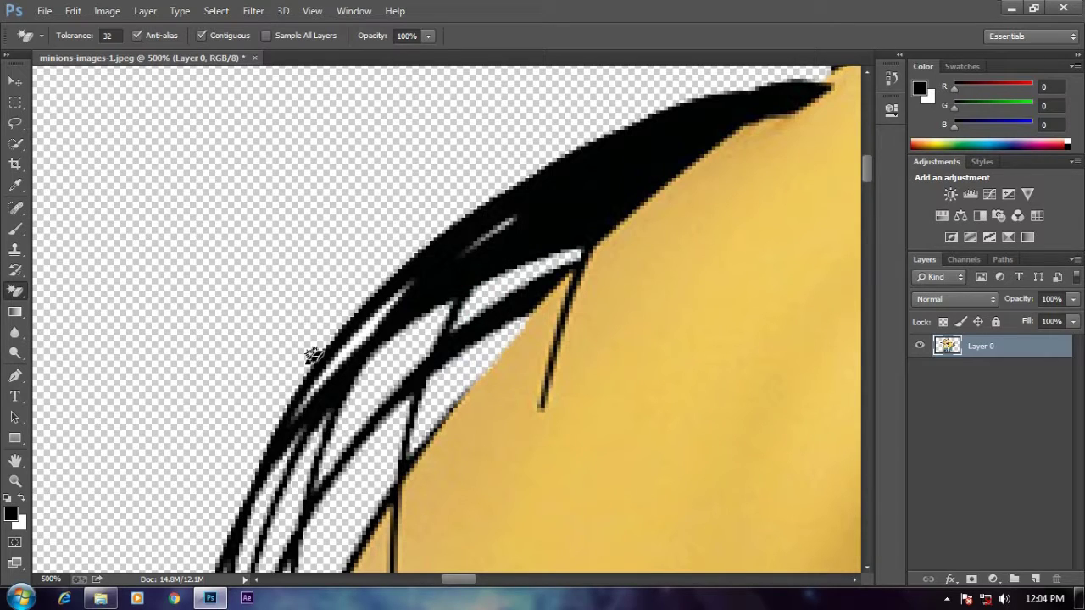
{"action": "left_click", "coordinate": [348, 359]}
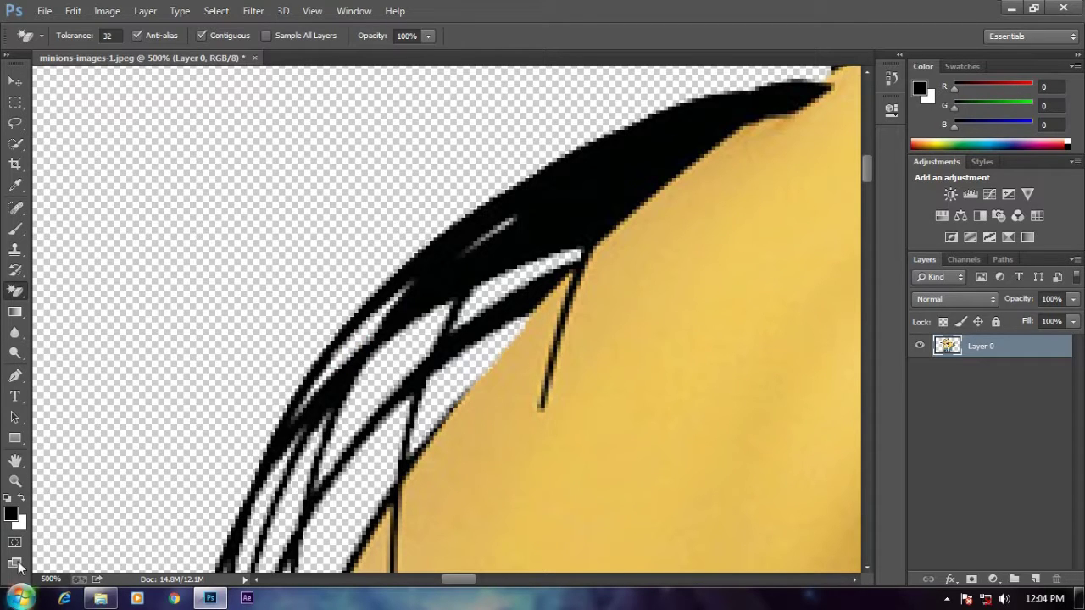
Zoom out to the whole image, then zoom into the hair above the goggle rim.
{"action": "left_click", "coordinate": [16, 481]}
{"action": "left_click", "coordinate": [84, 34]}
{"action": "left_click", "coordinate": [668, 334]}
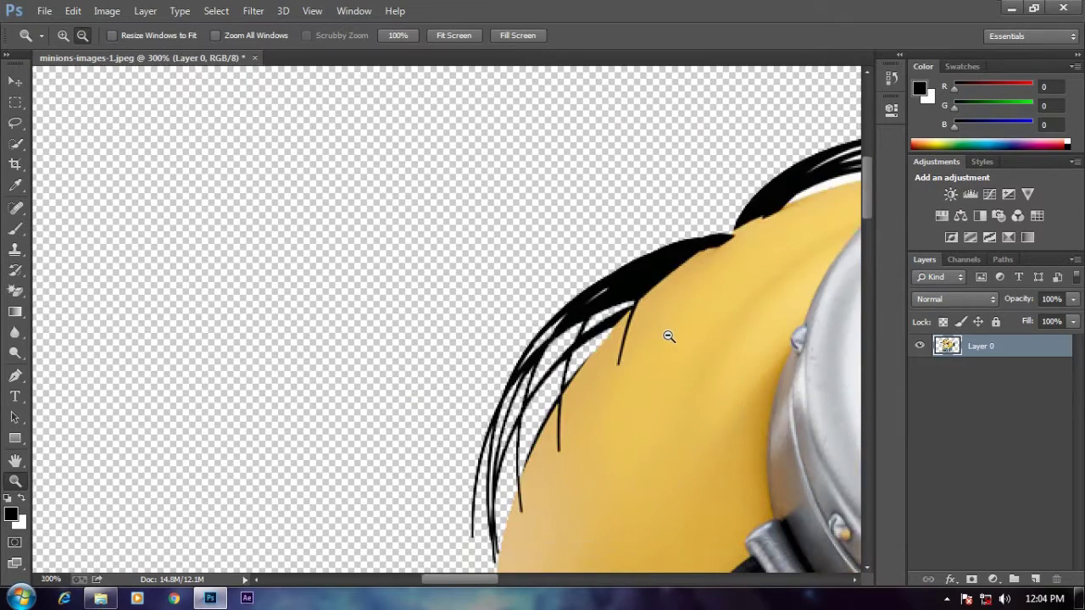
{"action": "left_click", "coordinate": [668, 335]}
{"action": "left_click", "coordinate": [668, 336]}
{"action": "left_click", "coordinate": [668, 335]}
{"action": "left_click", "coordinate": [667, 336]}
{"action": "left_click_drag", "start_coordinate": [529, 583], "coordinate": [583, 581]}
{"action": "left_click", "coordinate": [63, 34]}
{"action": "left_click_drag", "start_coordinate": [481, 309], "coordinate": [508, 295]}
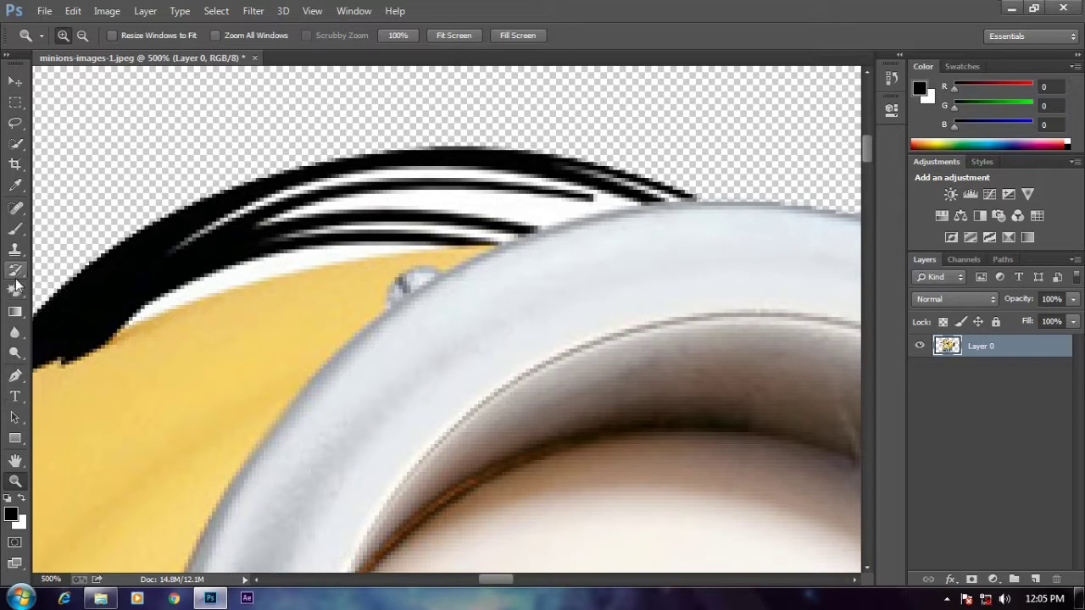
Erase white strips between the upper hair strands and beside the skin, undoing a bad erasure.
{"action": "left_click", "coordinate": [15, 291]}
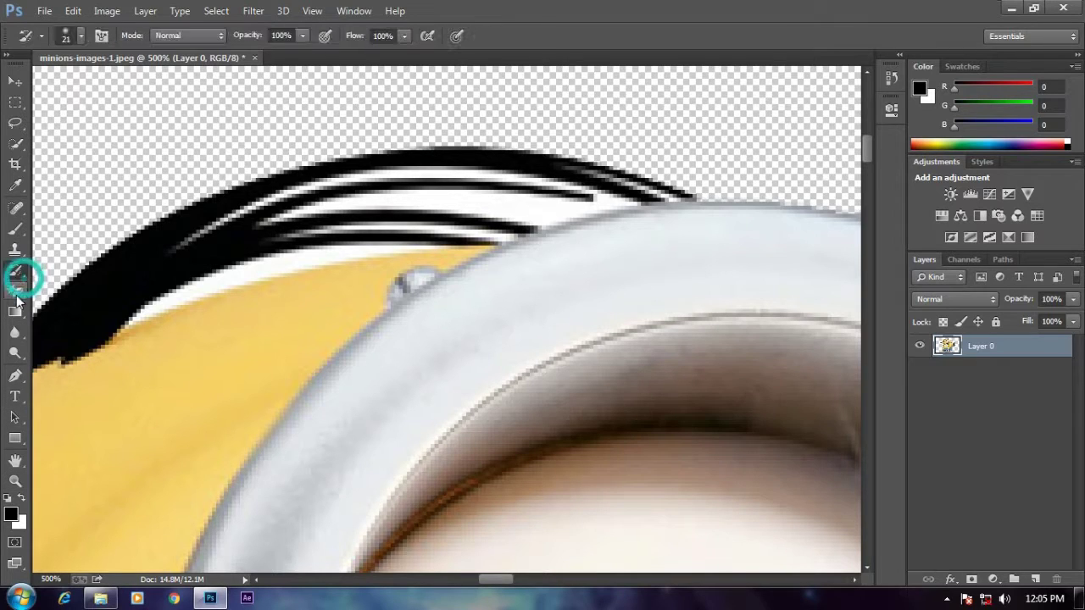
{"action": "left_click", "coordinate": [511, 210]}
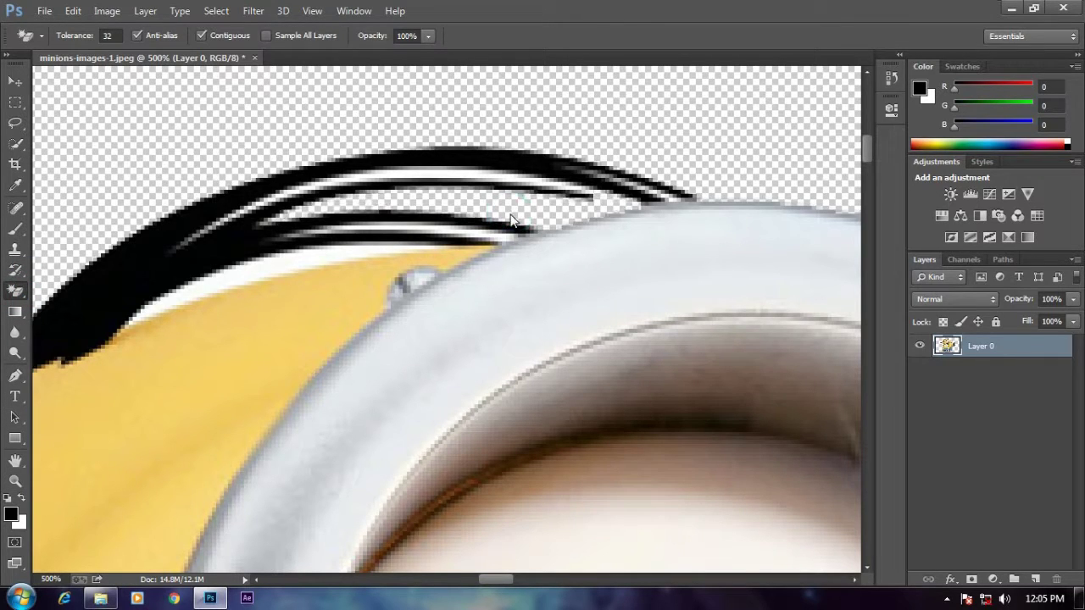
{"action": "left_click", "coordinate": [457, 181]}
{"action": "left_click", "coordinate": [223, 283]}
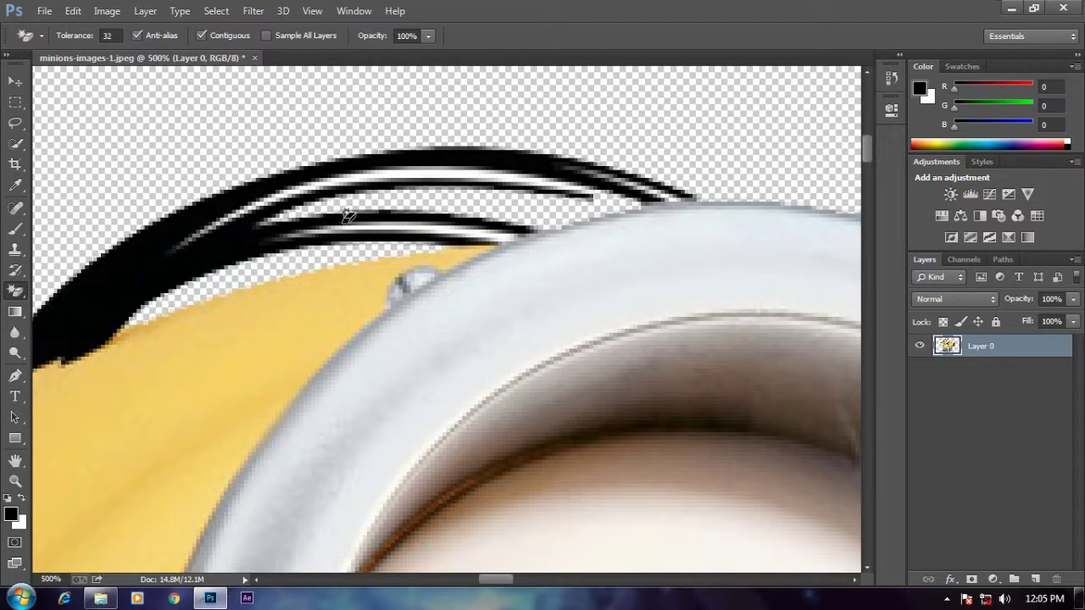
{"action": "left_click", "coordinate": [412, 187]}
{"action": "key", "text": "ctrl+z"}
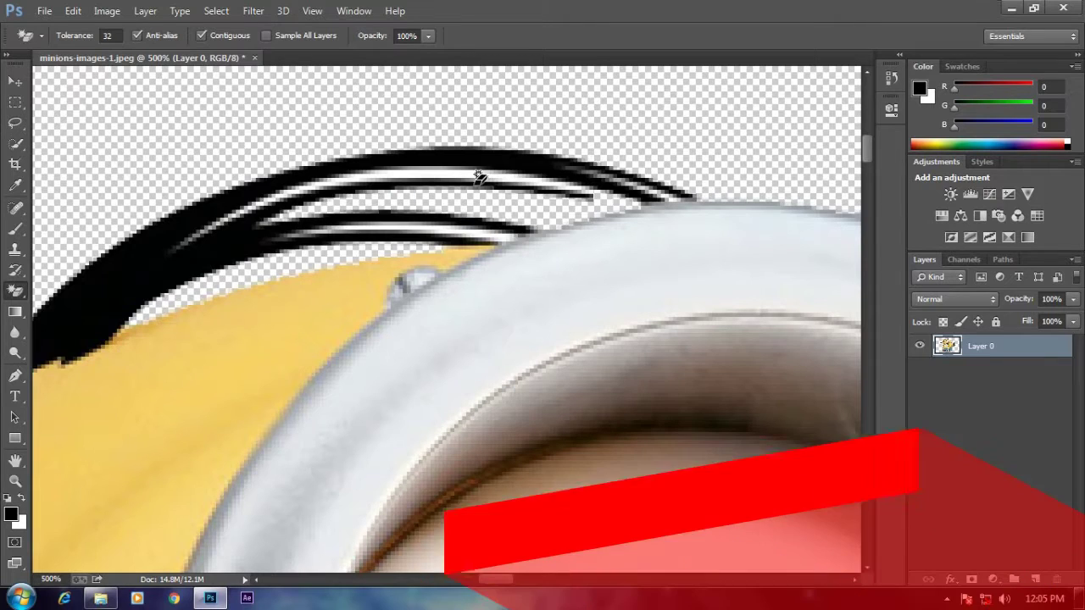
Zoom closer and erase the white bands in the upper and lower hair, undoing misplaced erasures.
{"action": "left_click", "coordinate": [16, 480]}
{"action": "left_click", "coordinate": [467, 207]}
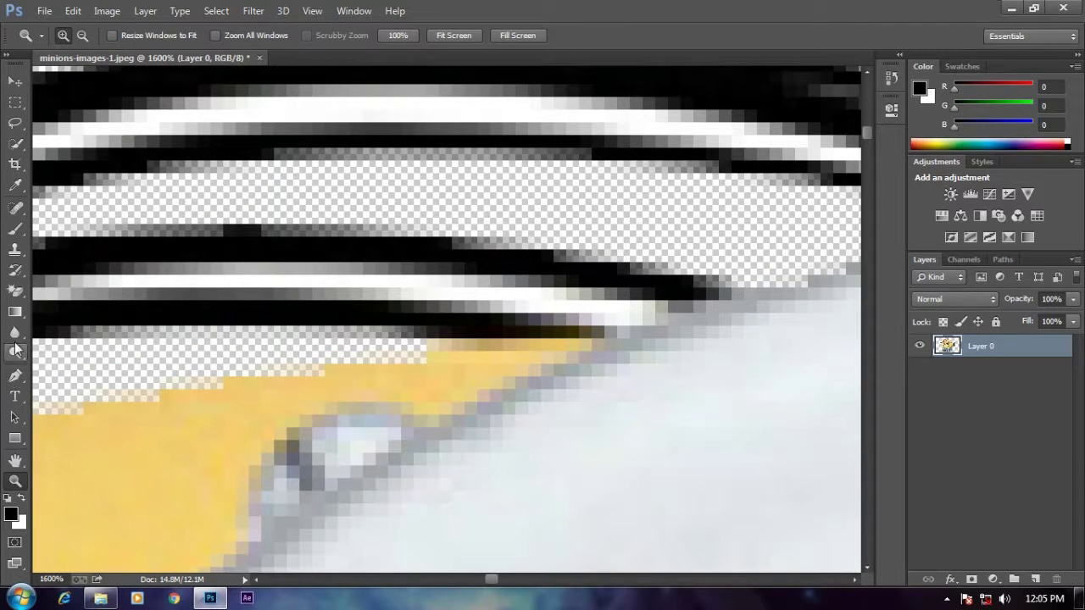
{"action": "left_click", "coordinate": [16, 291]}
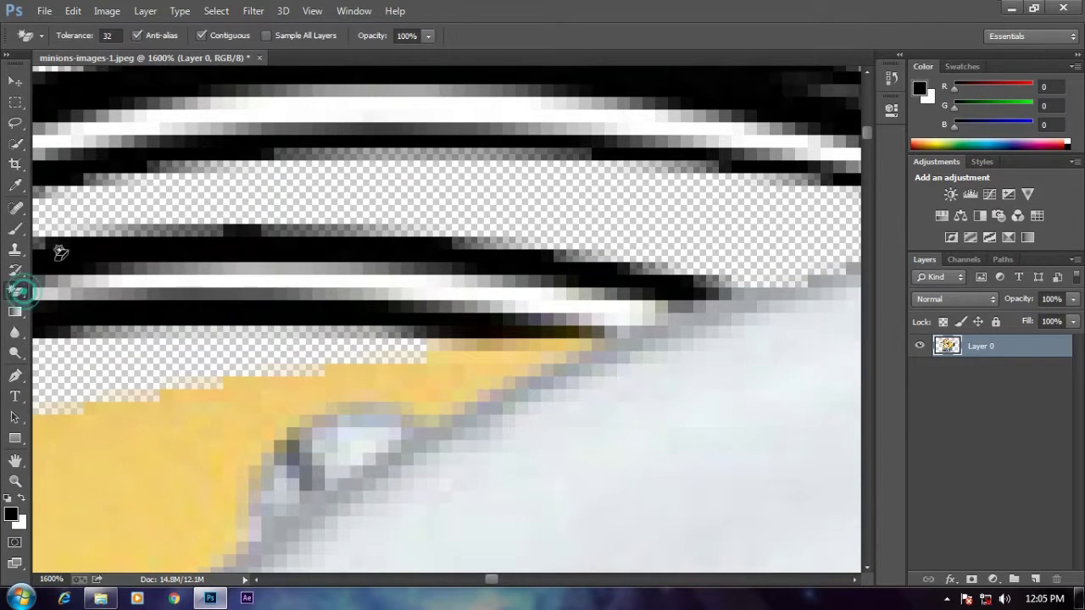
{"action": "left_click", "coordinate": [297, 109]}
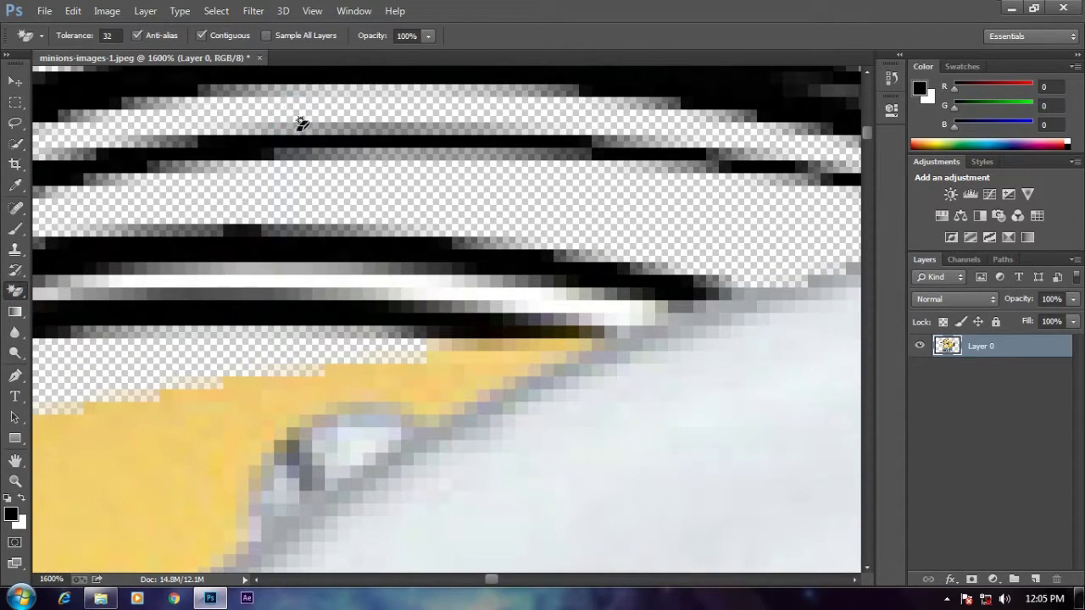
{"action": "left_click", "coordinate": [295, 297]}
{"action": "key", "text": "ctrl+z"}
{"action": "left_click", "coordinate": [377, 292]}
{"action": "key", "text": "ctrl+z"}
{"action": "left_click", "coordinate": [527, 294]}
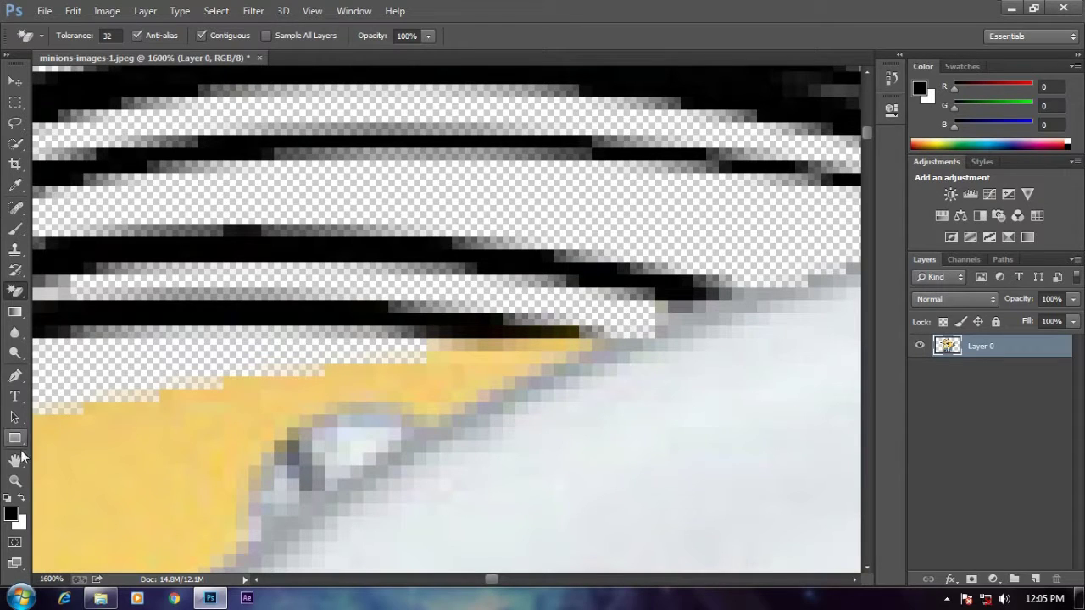
Zoom in closely on the cut-out minions' edges.
{"action": "left_click", "coordinate": [15, 480]}
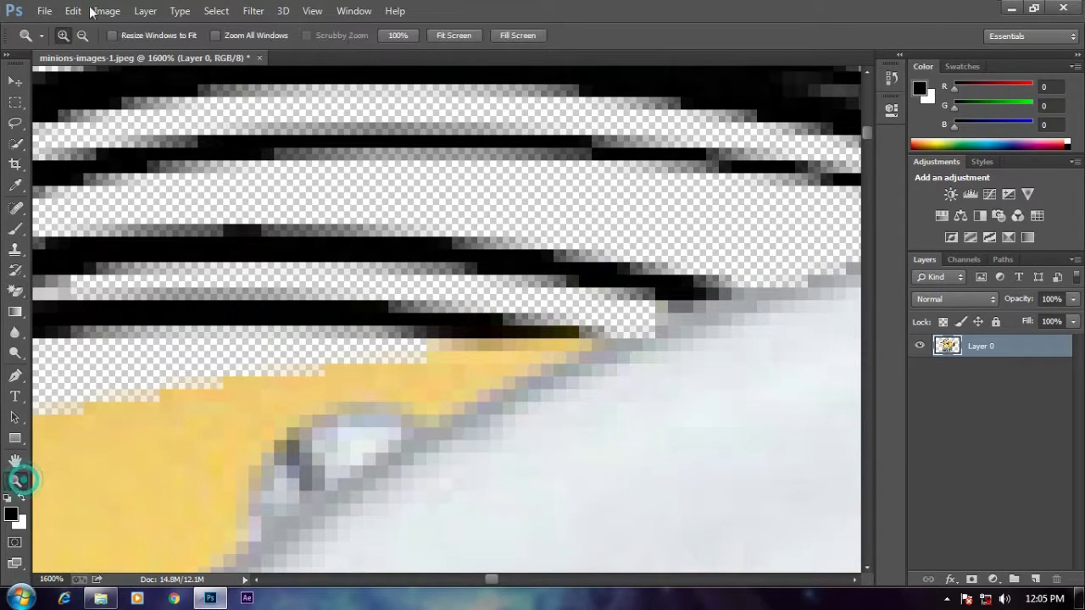
{"action": "left_click", "coordinate": [85, 34]}
{"action": "left_click", "coordinate": [374, 266]}
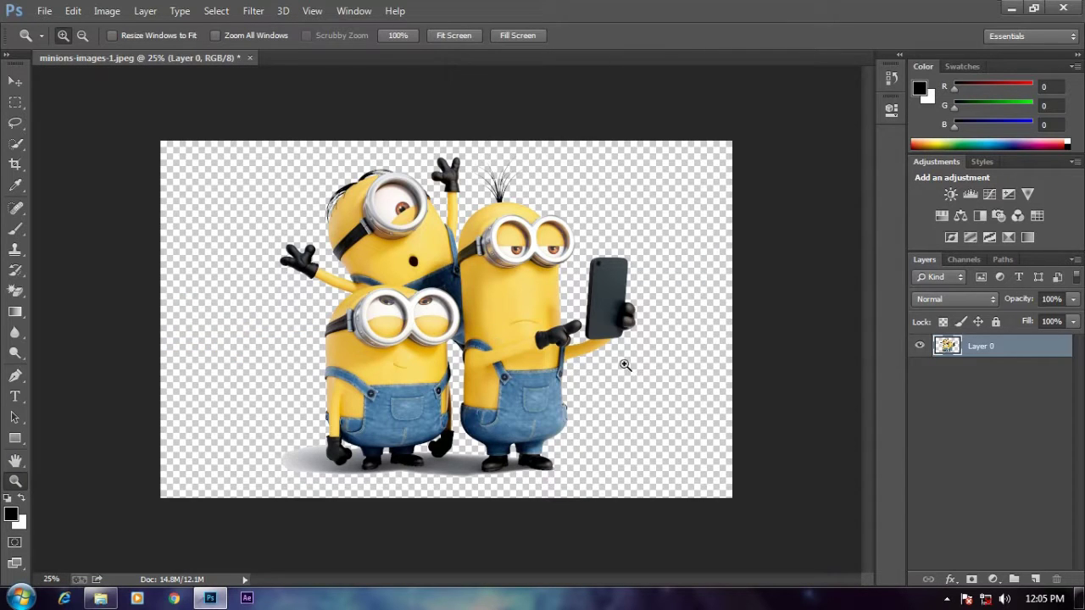
{"action": "left_click", "coordinate": [479, 428]}
{"action": "left_click", "coordinate": [538, 481]}
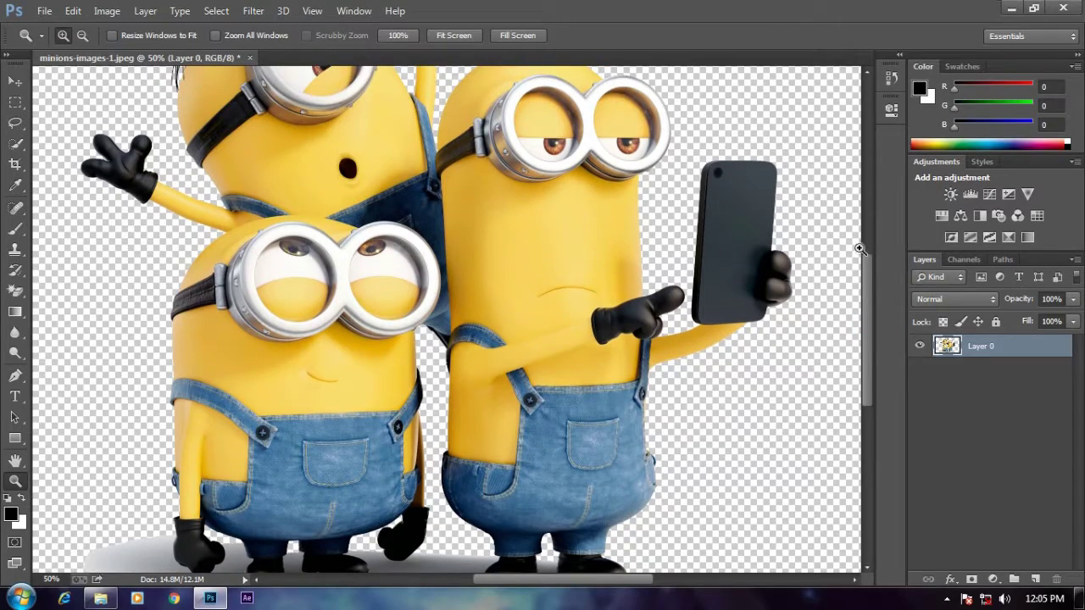
{"action": "key", "text": "ctrl+plus"}
Pan around the cutout checking for white edges, then zoom out to the whole image.
{"action": "left_click_drag", "start_coordinate": [869, 284], "coordinate": [869, 214]}
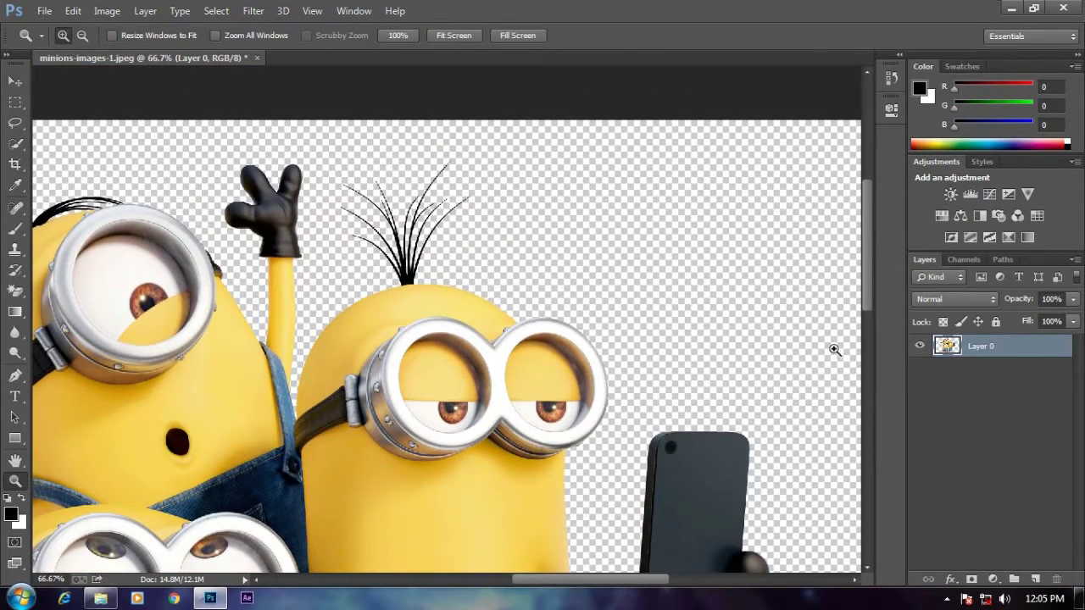
{"action": "left_click_drag", "start_coordinate": [565, 582], "coordinate": [505, 581]}
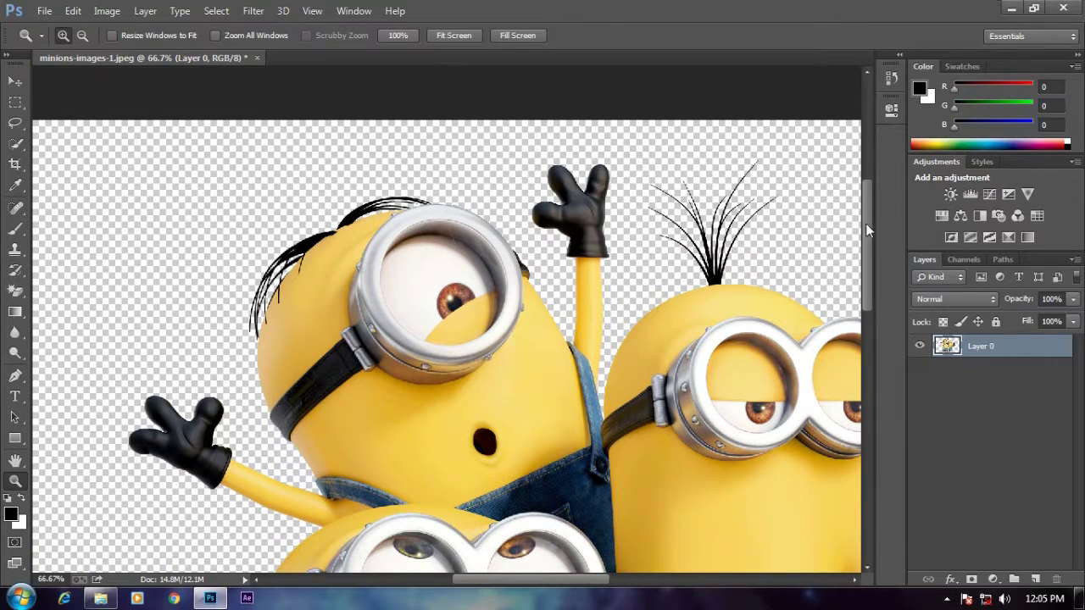
{"action": "left_click_drag", "start_coordinate": [865, 222], "coordinate": [865, 365]}
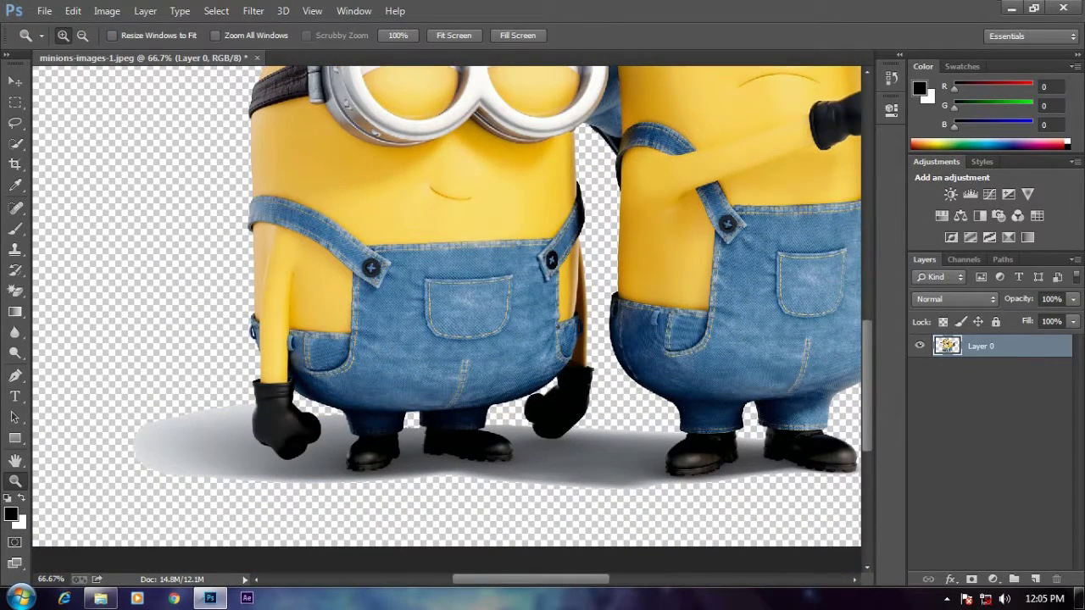
{"action": "left_click_drag", "start_coordinate": [573, 580], "coordinate": [537, 578]}
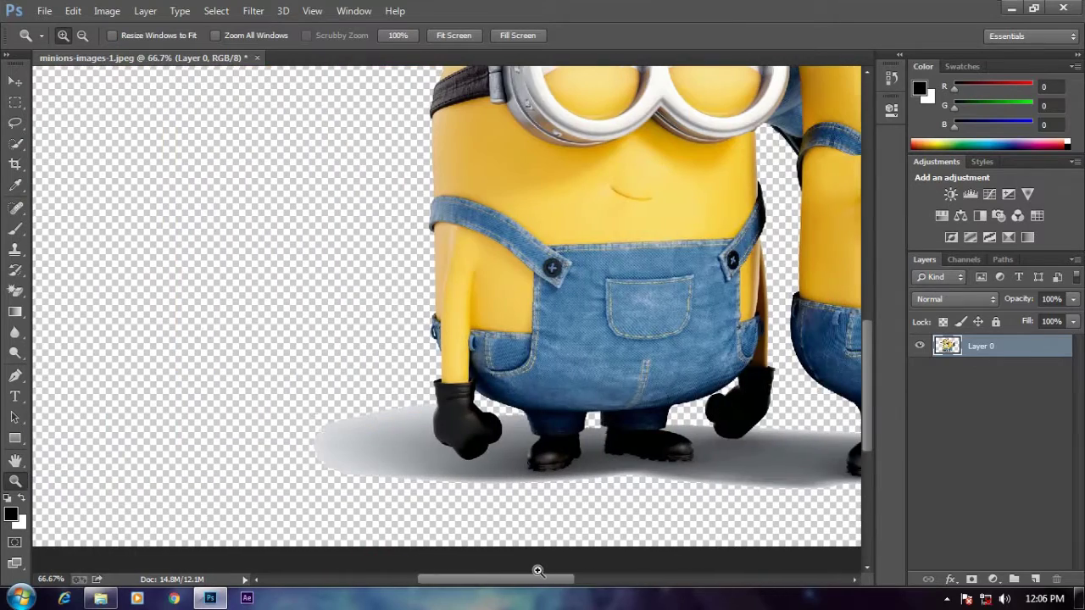
{"action": "left_click", "coordinate": [83, 34]}
{"action": "left_click", "coordinate": [685, 230]}
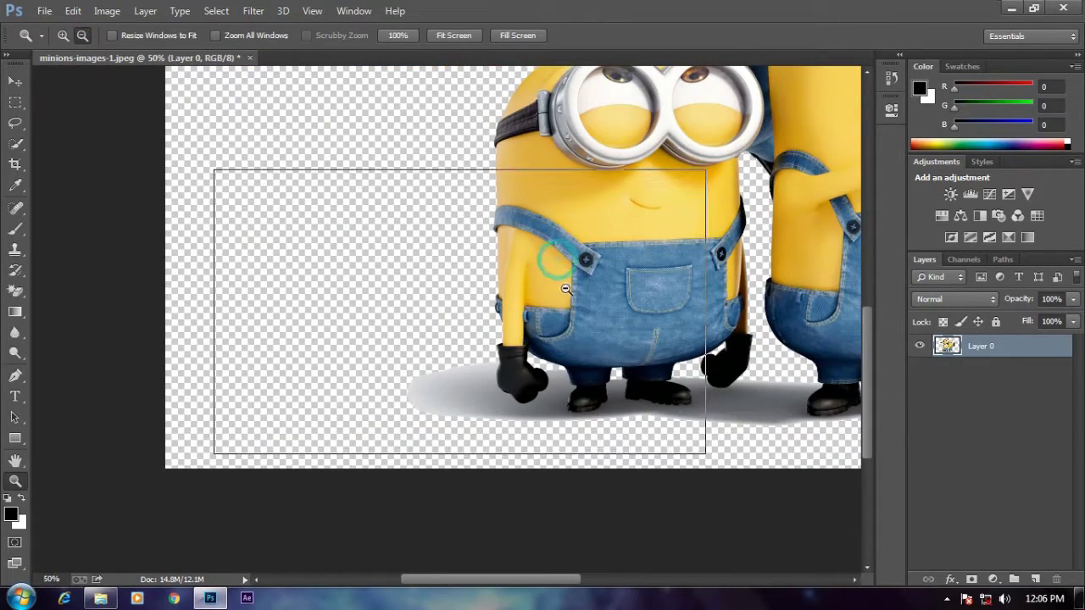
{"action": "left_click", "coordinate": [565, 289]}
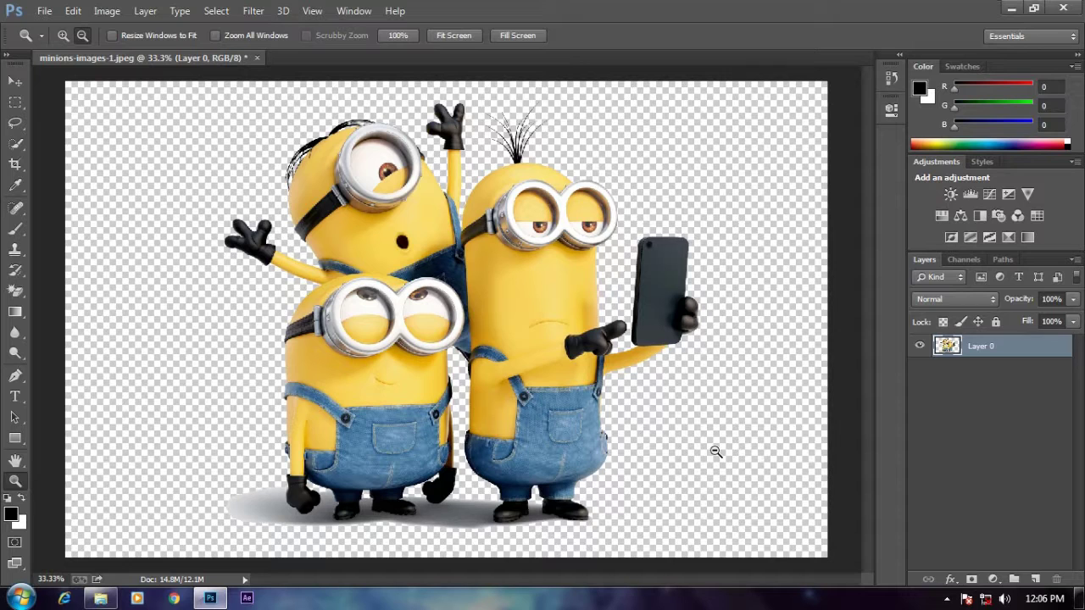
Save the image as a PNG named 'Final Image' with fast compression.
{"action": "left_click", "coordinate": [46, 11]}
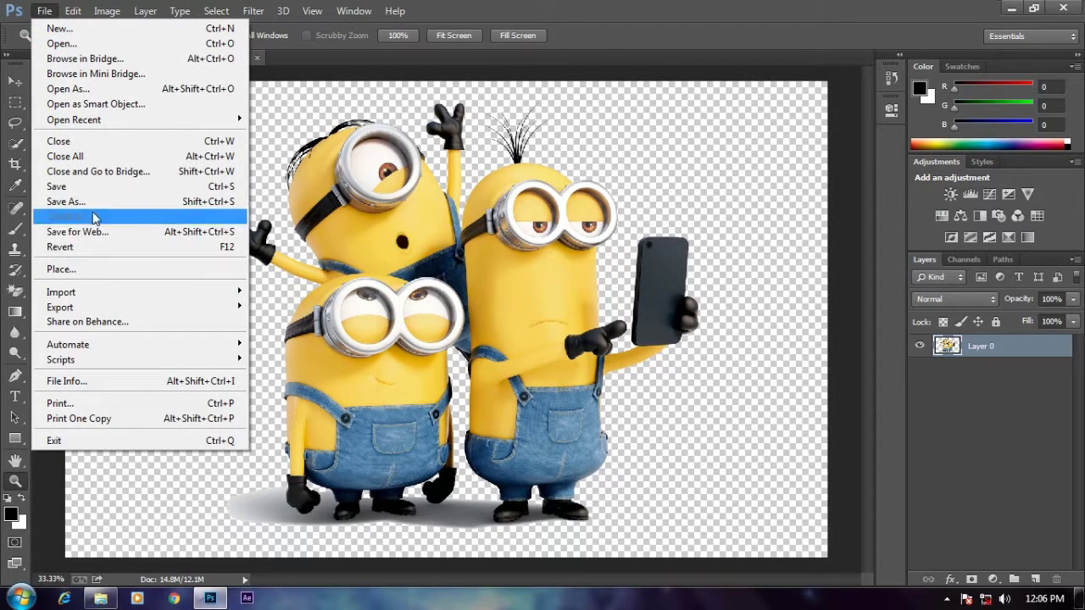
{"action": "left_click", "coordinate": [113, 186]}
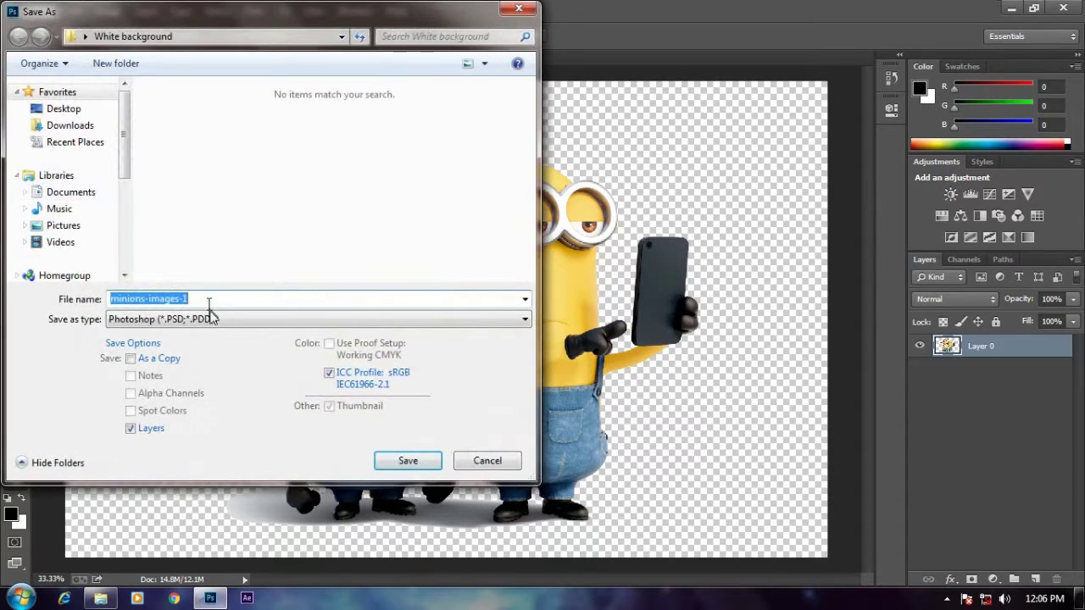
{"action": "left_click", "coordinate": [211, 321]}
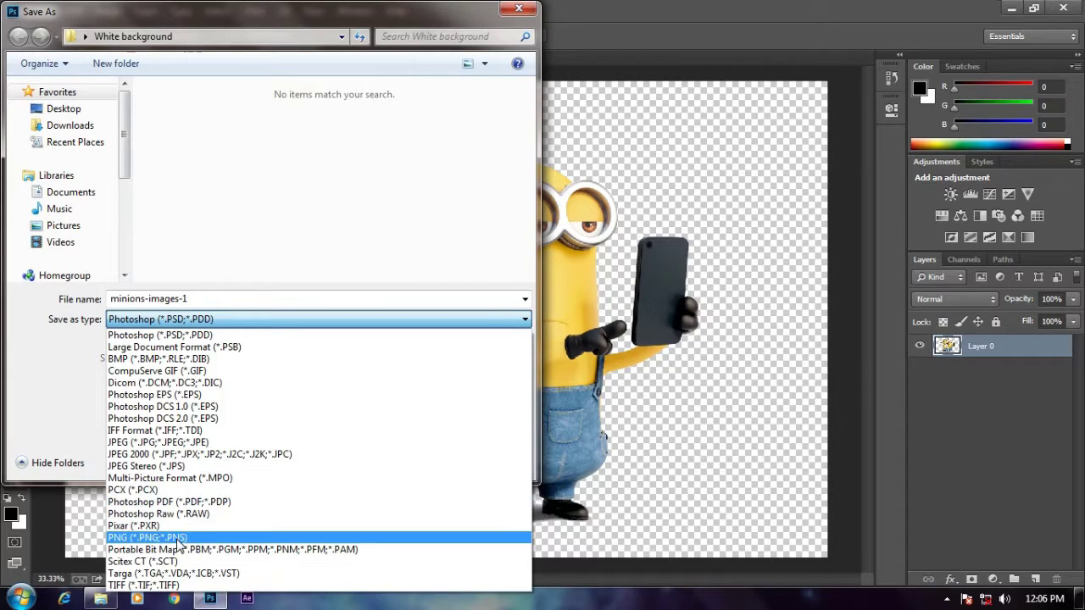
{"action": "left_click", "coordinate": [178, 540]}
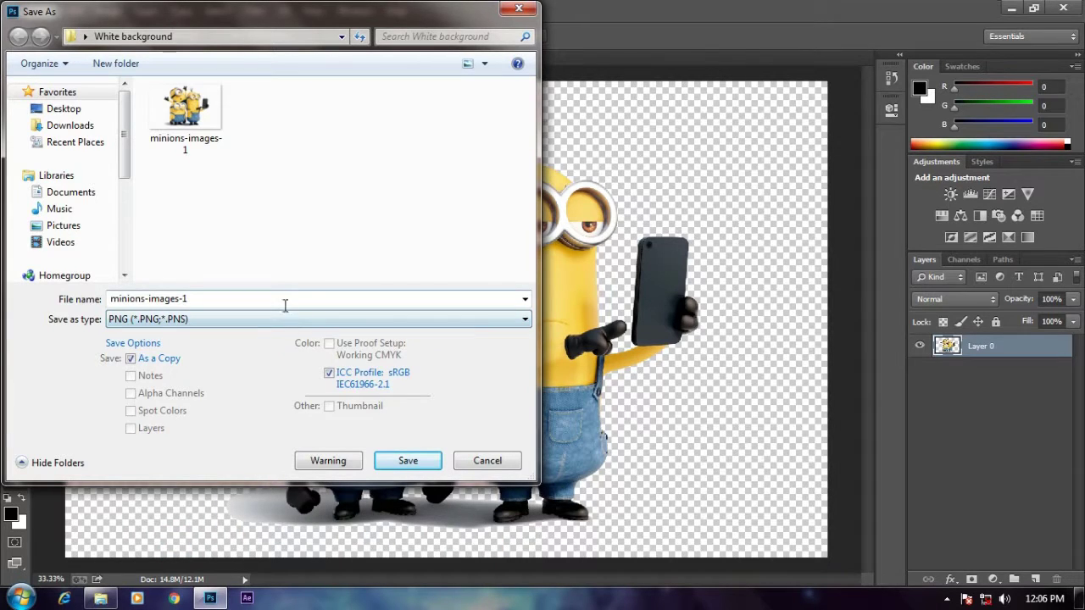
{"action": "left_click", "coordinate": [291, 298]}
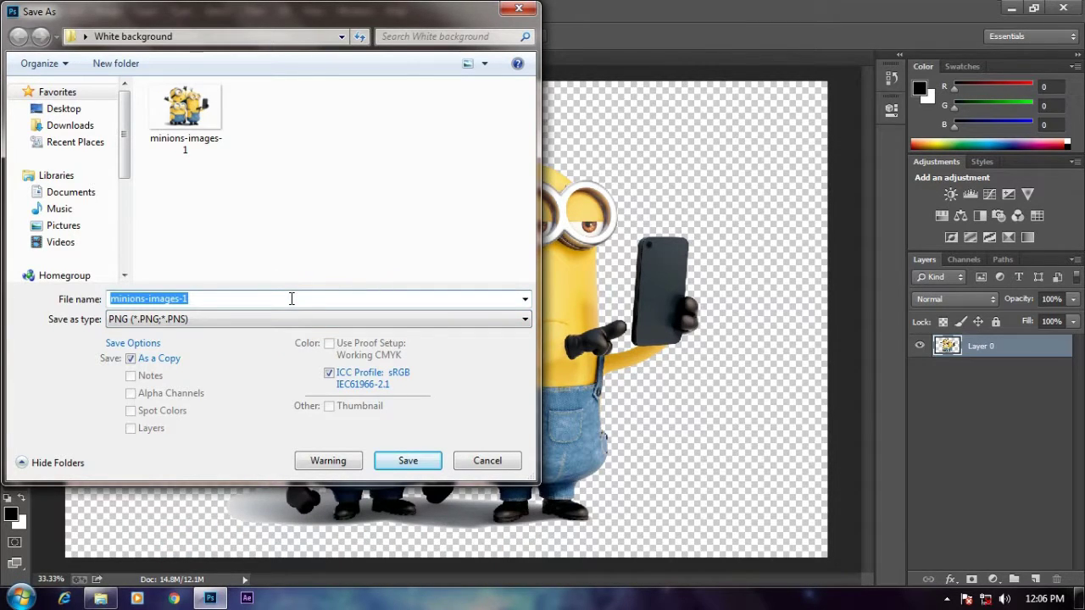
{"action": "type", "text": "FG"}
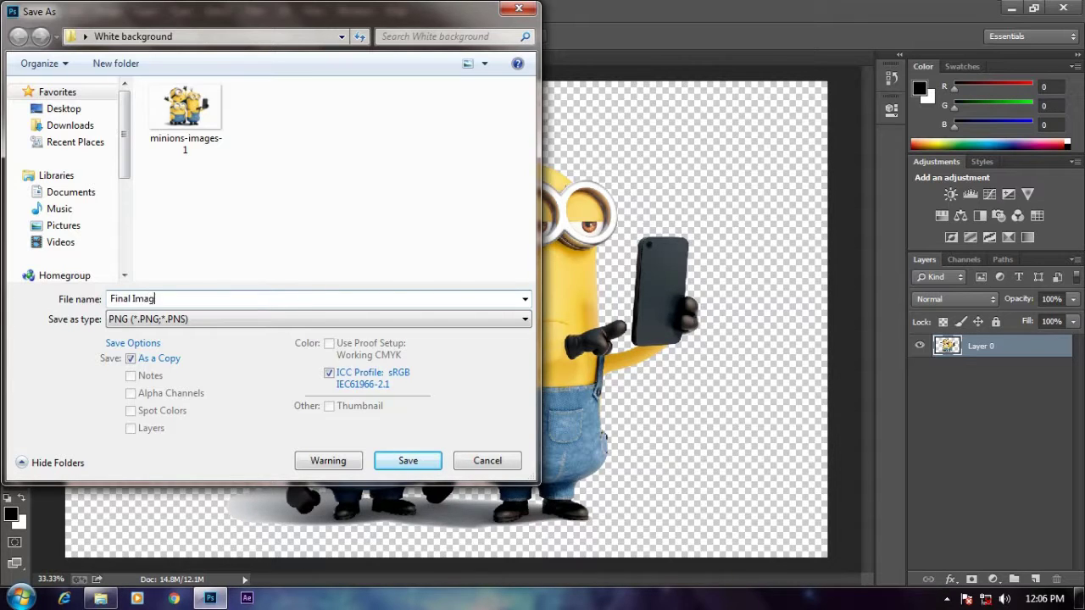
{"action": "key", "text": "Return"}
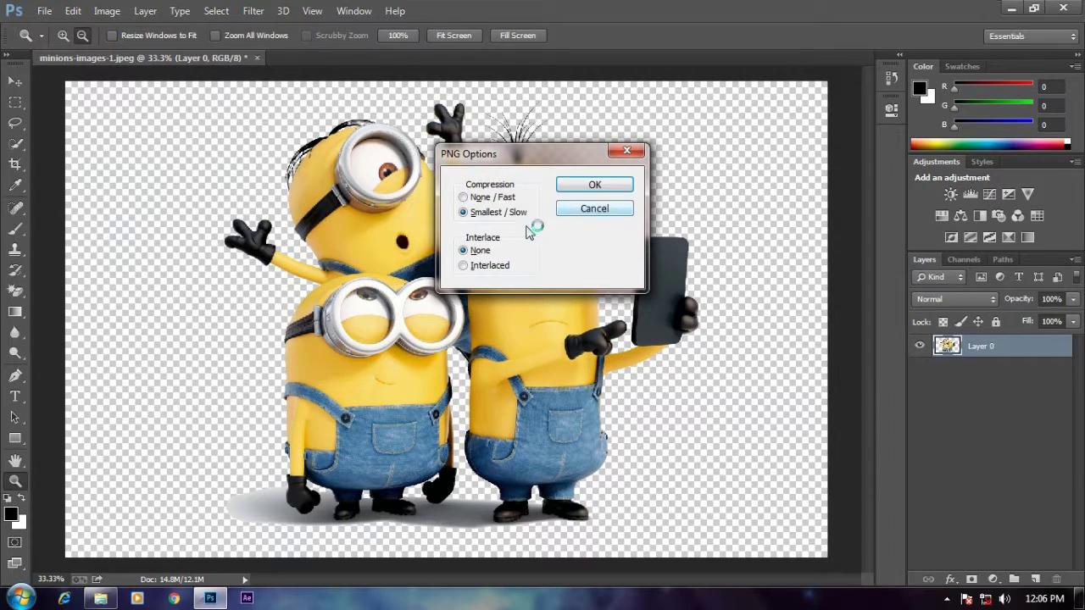
{"action": "left_click", "coordinate": [504, 197]}
{"action": "left_click", "coordinate": [568, 184]}
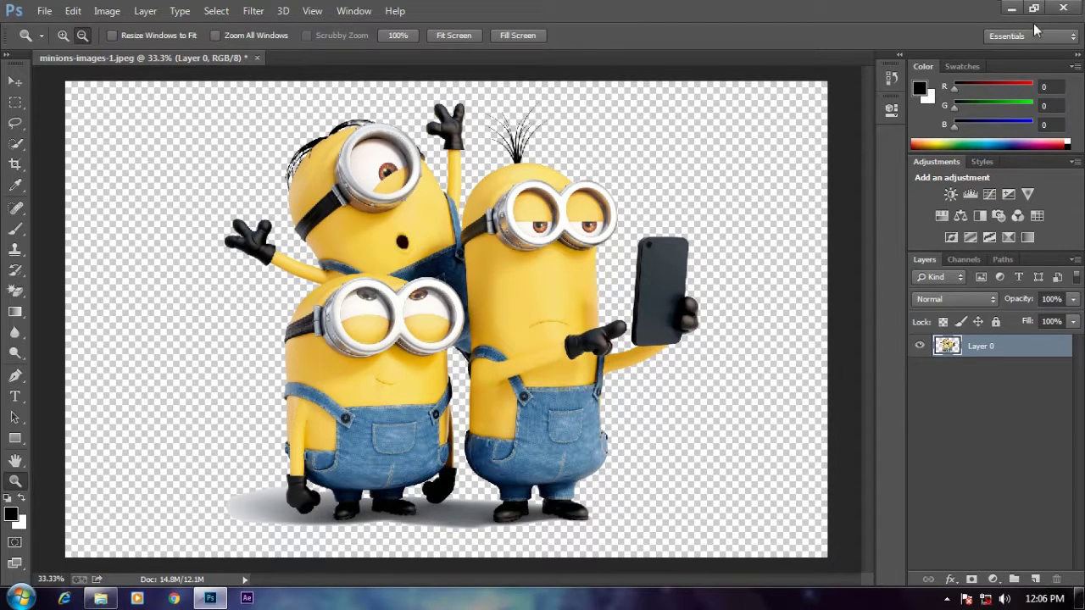
Quit Photoshop without saving the JPEG and open the White background folder.
{"action": "left_click", "coordinate": [1063, 8]}
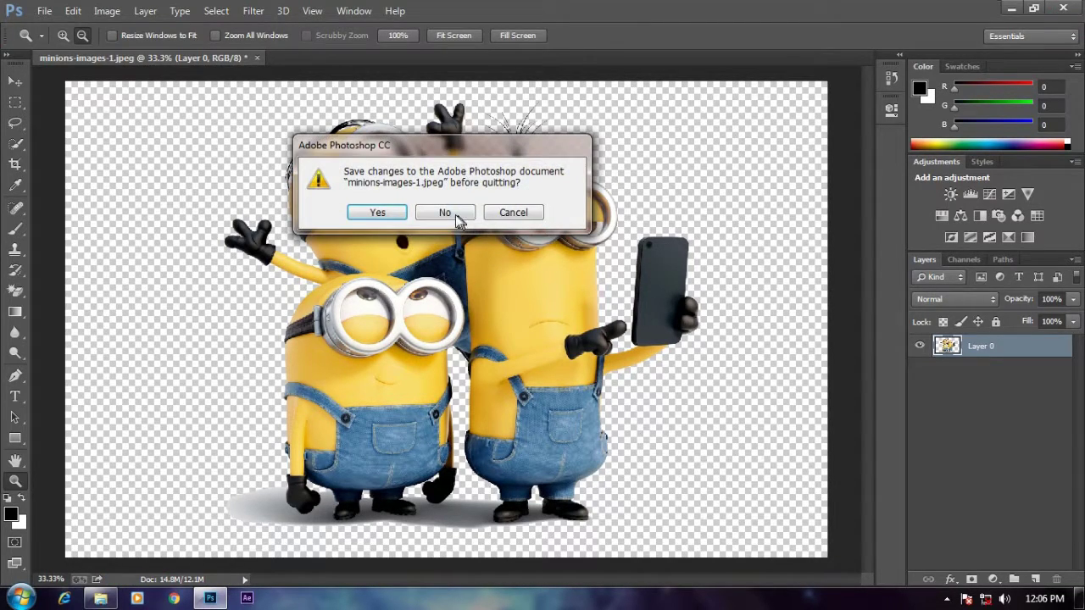
{"action": "left_click", "coordinate": [456, 217]}
{"action": "double_click", "coordinate": [29, 534]}
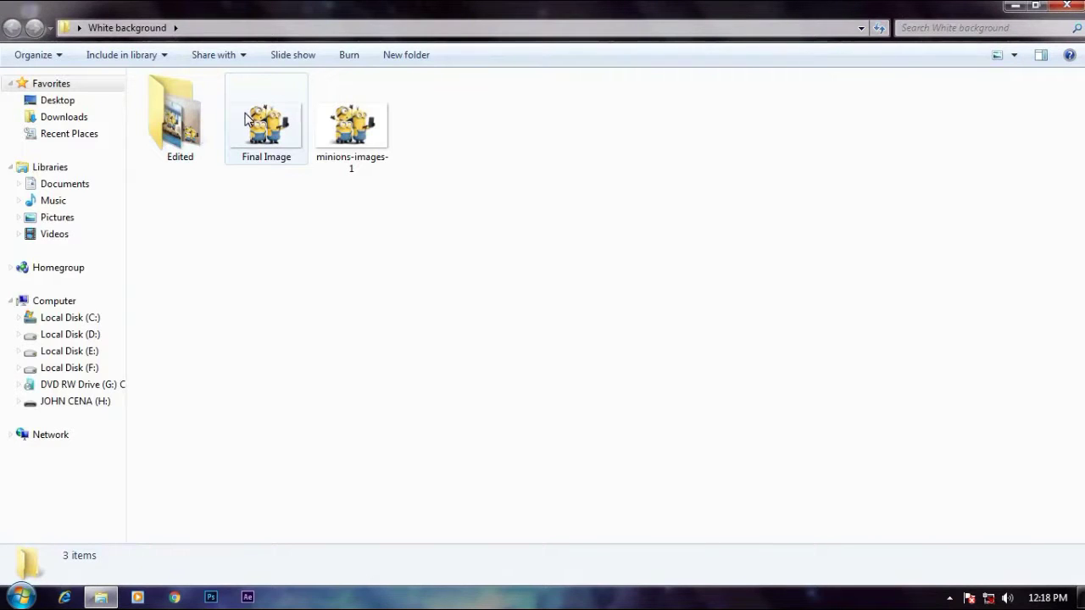
Compare Final Image with minions-images-1, then open the sea lions image in the Edited folder.
{"action": "double_click", "coordinate": [244, 118]}
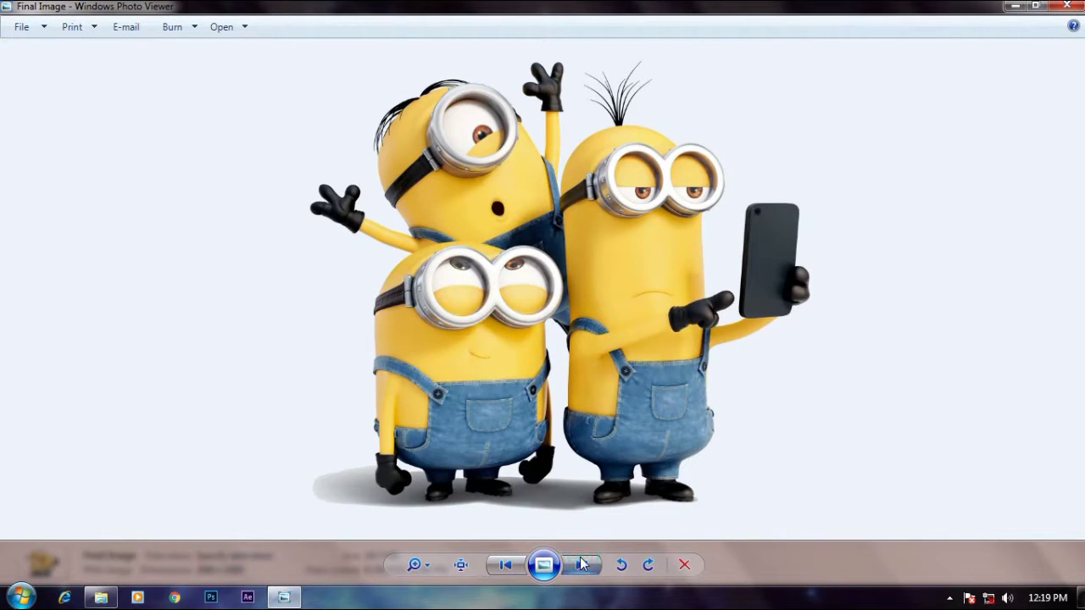
{"action": "left_click", "coordinate": [581, 564]}
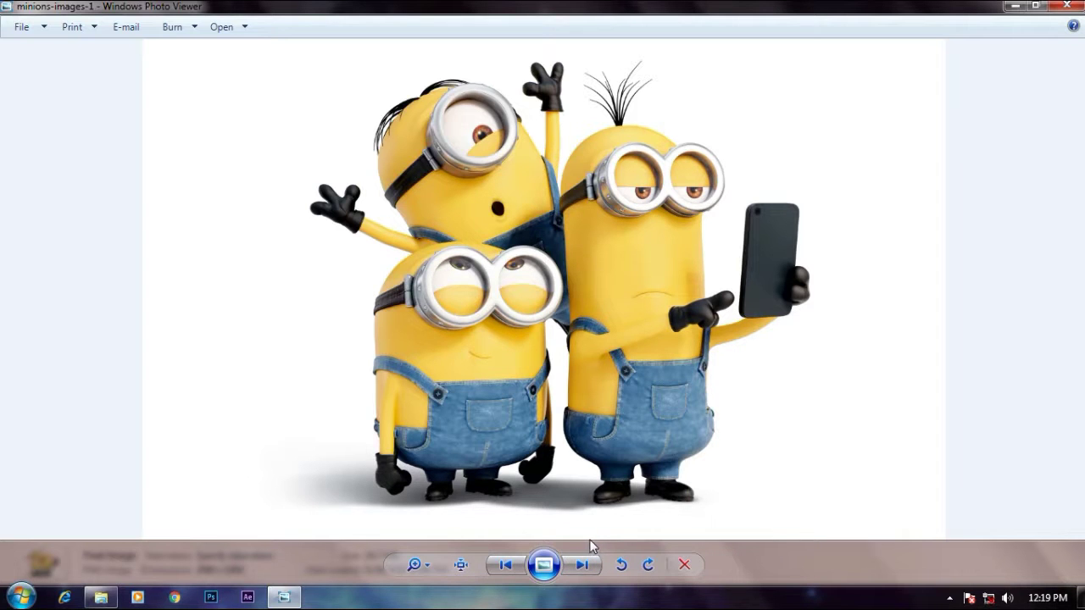
{"action": "left_click", "coordinate": [1080, 7]}
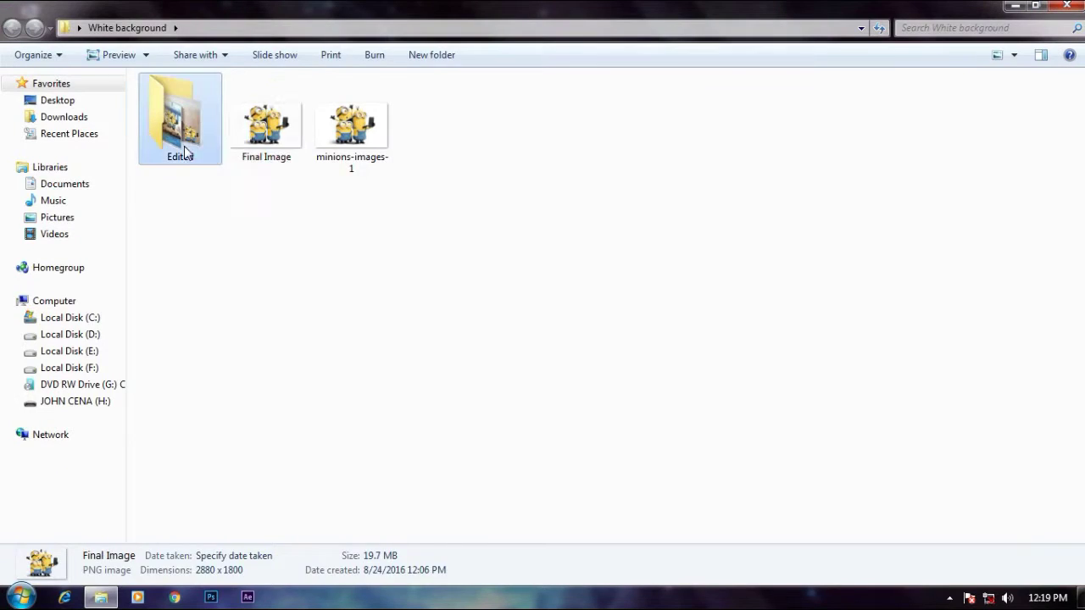
{"action": "double_click", "coordinate": [194, 145]}
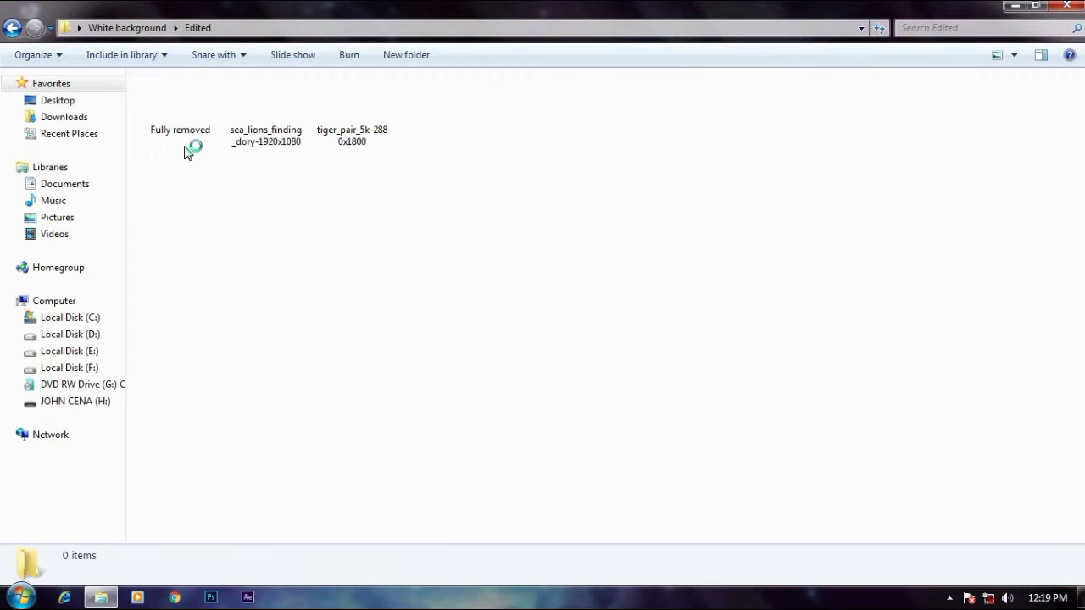
{"action": "double_click", "coordinate": [234, 142]}
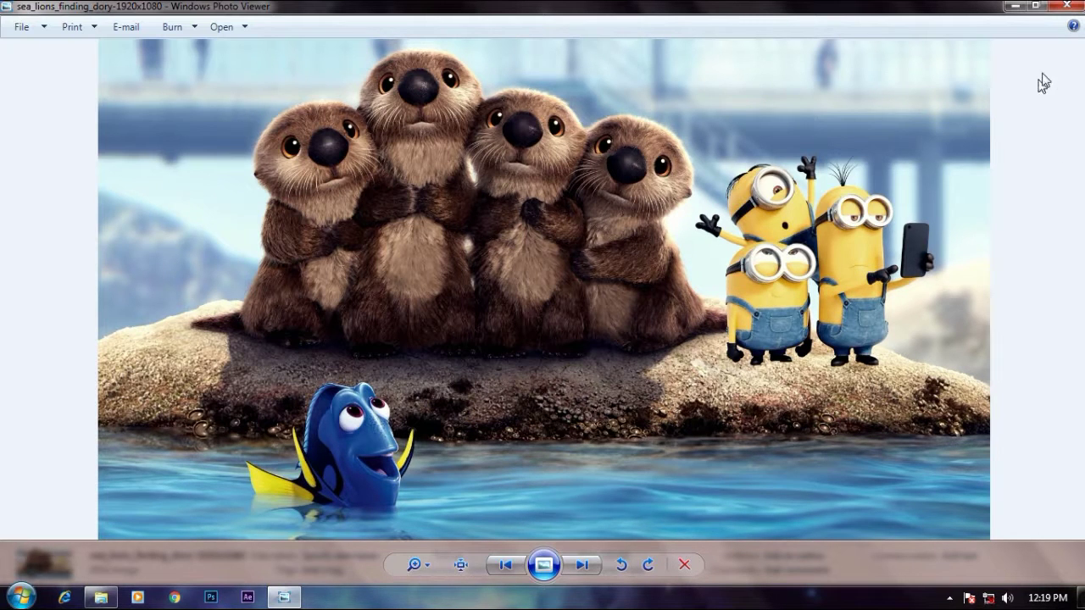
Close the sea lions image, view the tiger_pair_5k-2880x1800 composite, then close it and deselect.
{"action": "left_click", "coordinate": [1067, 6]}
{"action": "double_click", "coordinate": [364, 141]}
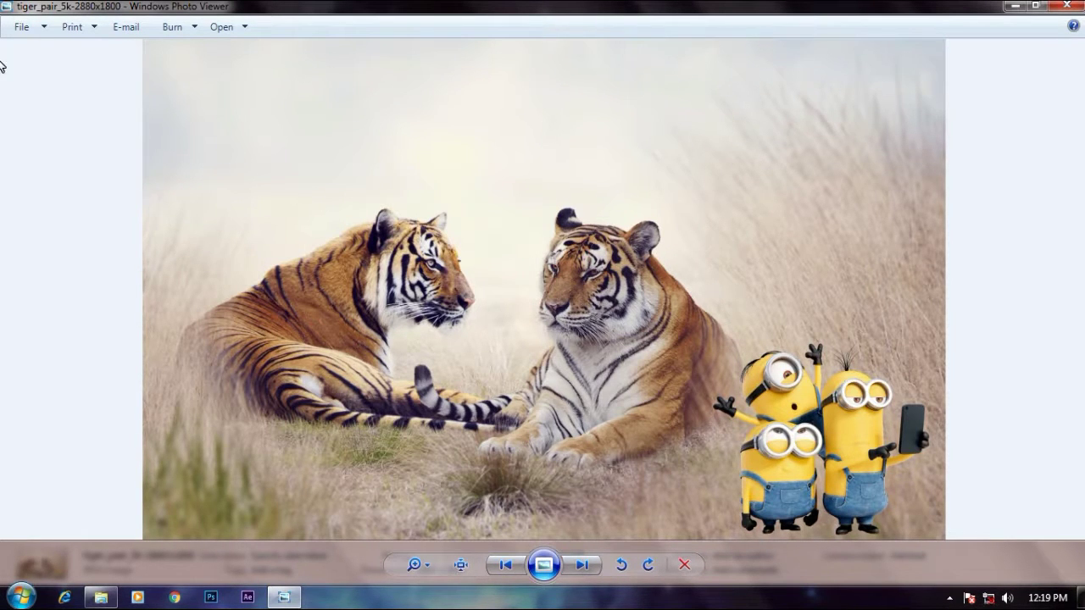
{"action": "left_click", "coordinate": [1066, 5]}
{"action": "left_click", "coordinate": [662, 159]}
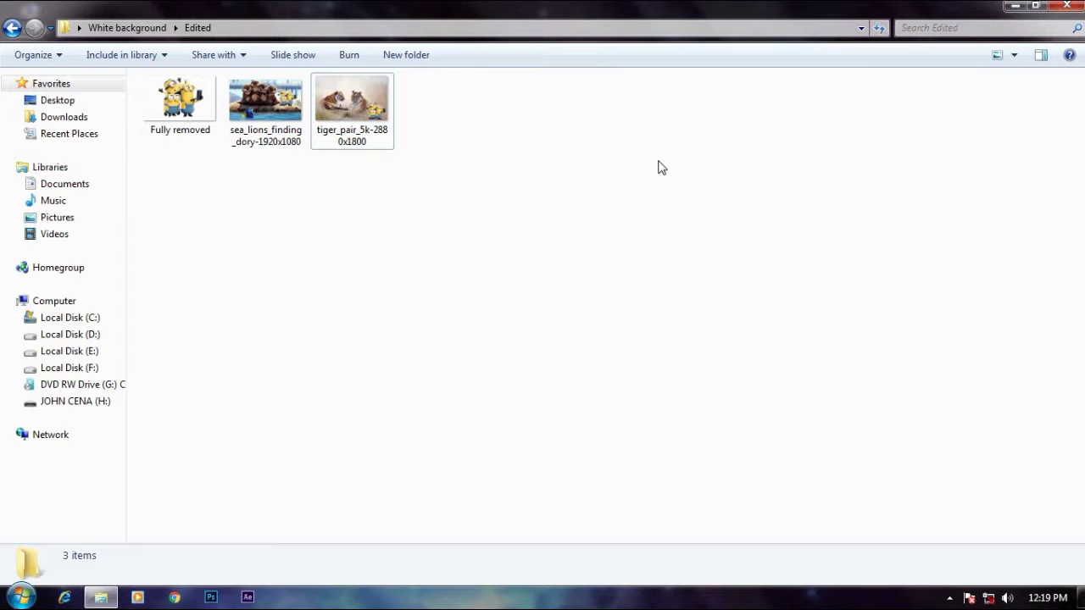
Close the Edited folder's Explorer window, leaving the desktop with the White background folder visible.
{"action": "left_click", "coordinate": [1066, 5]}
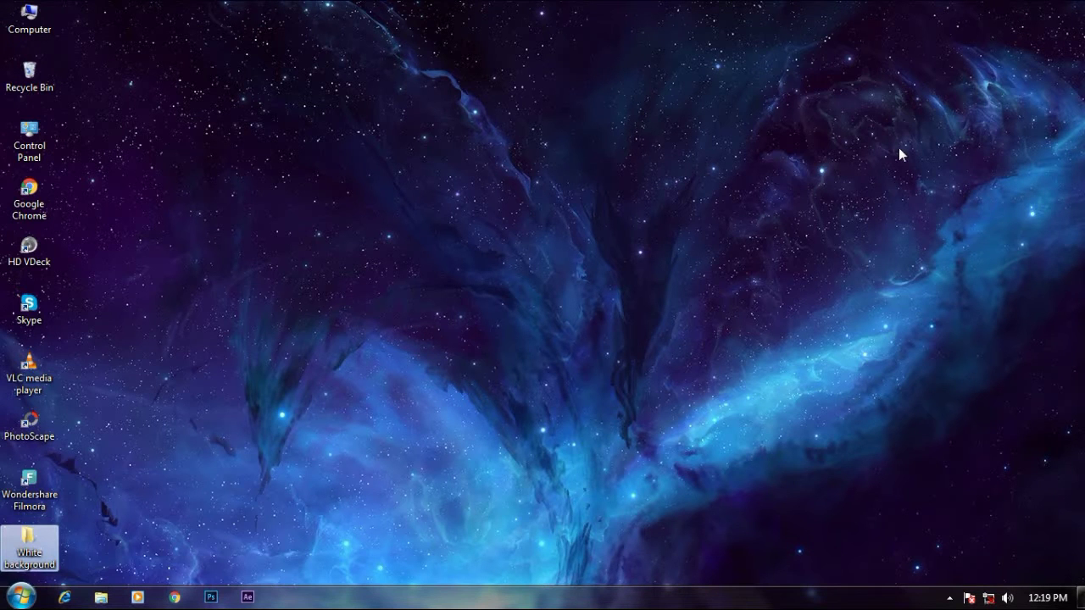